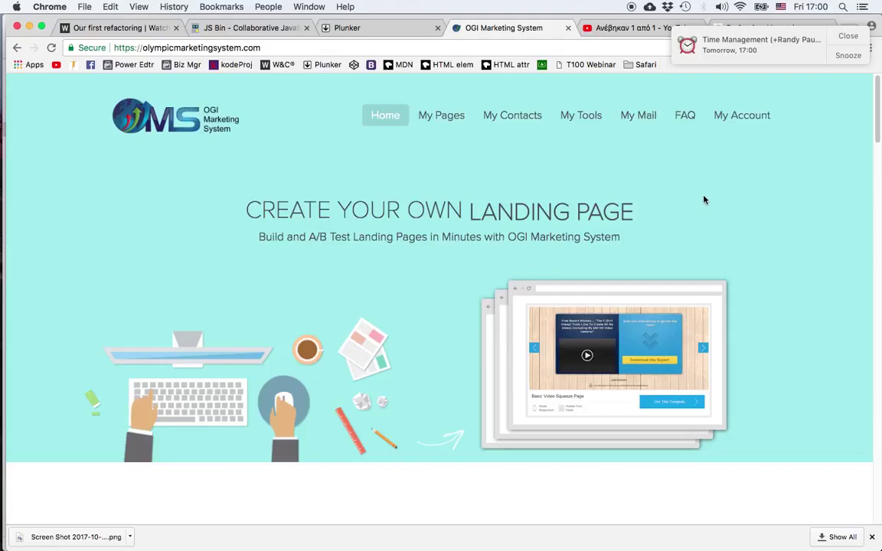
Step: Go to My Mail > AutoResponders and start a new autoresponder message
mouse_move(640, 122)
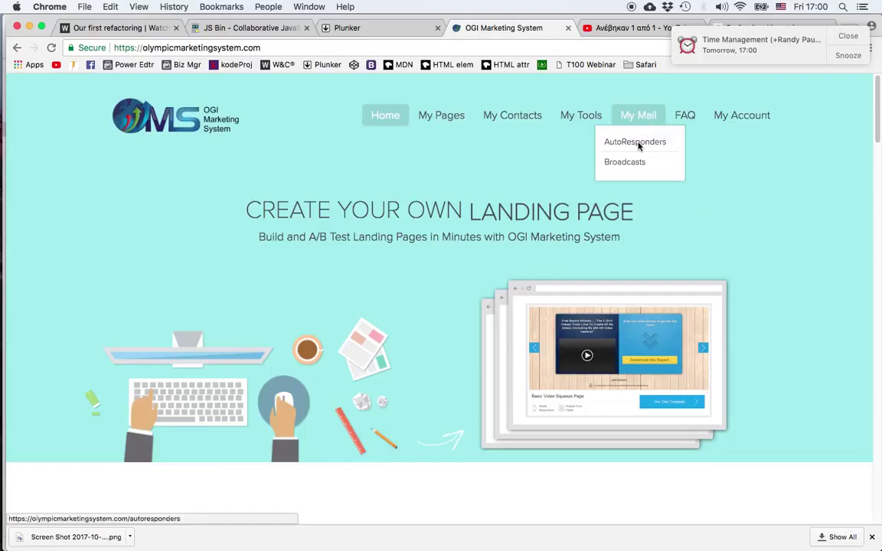
left_click(626, 160)
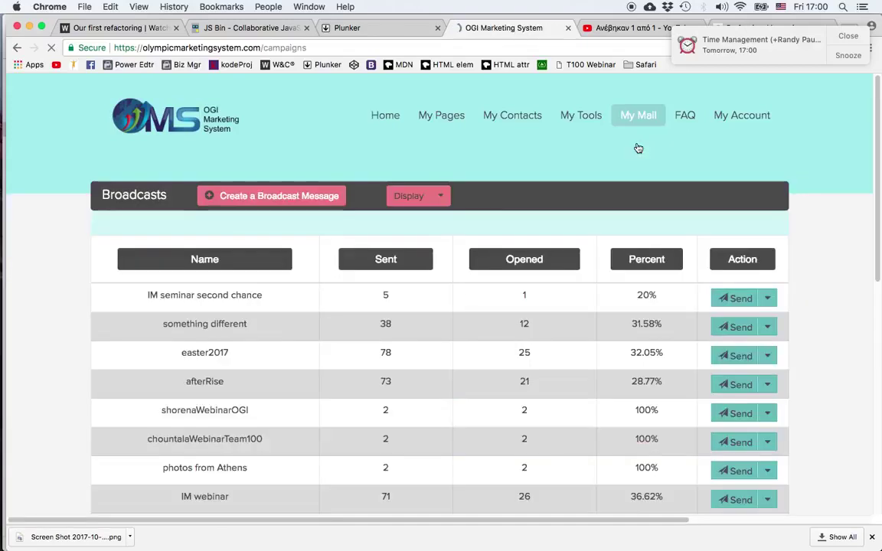
mouse_move(638, 116)
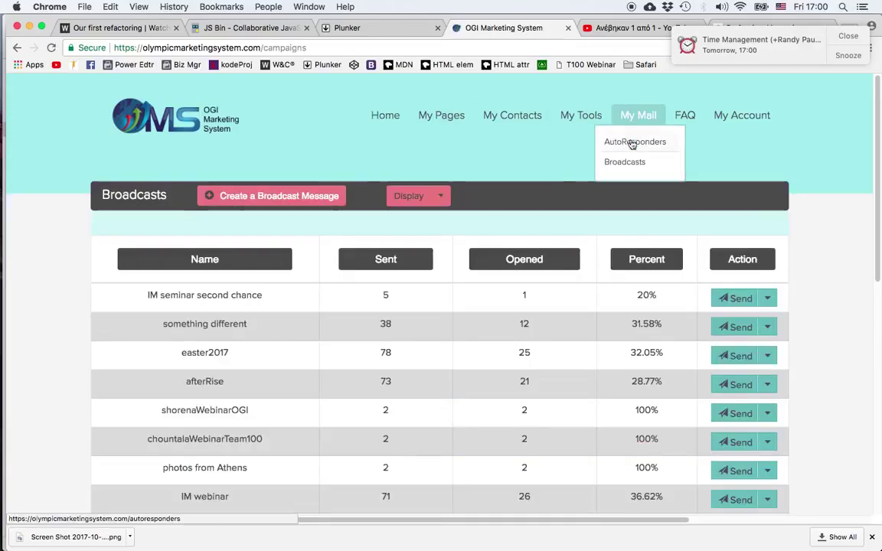
left_click(632, 142)
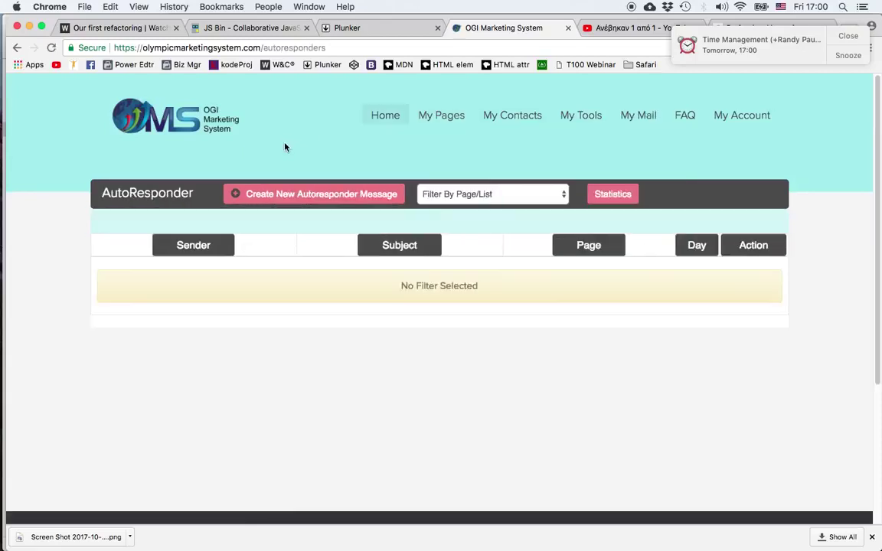
left_click(314, 196)
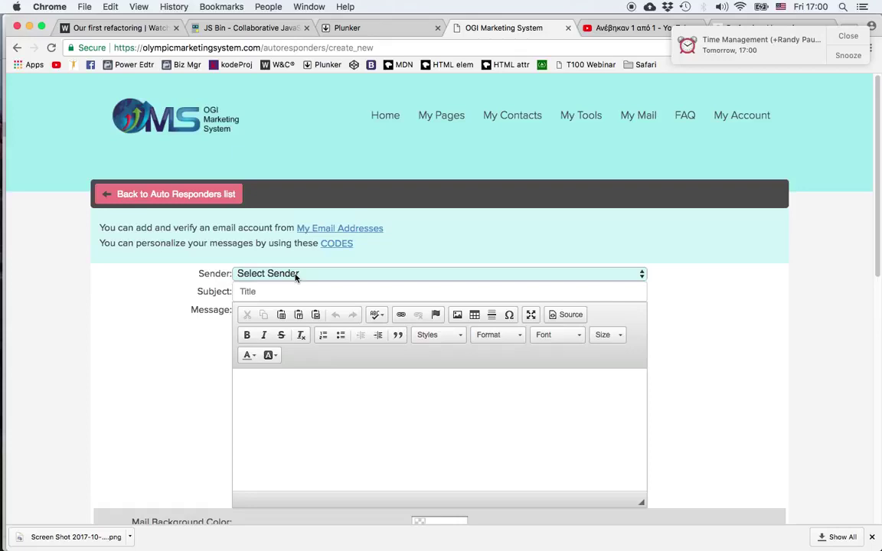
left_click(297, 276)
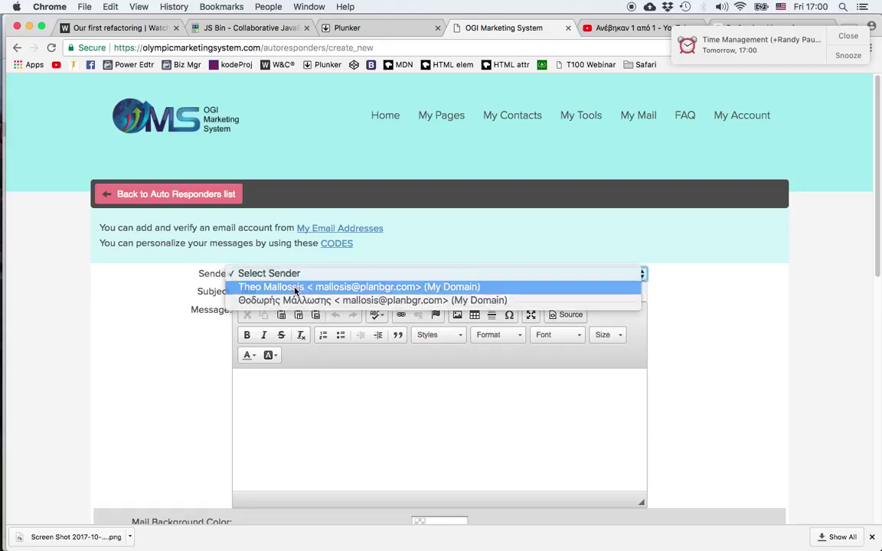
Step: Choose the first sender account and enter the subject 'Welcome'
left_click(296, 287)
mouse_move(765, 123)
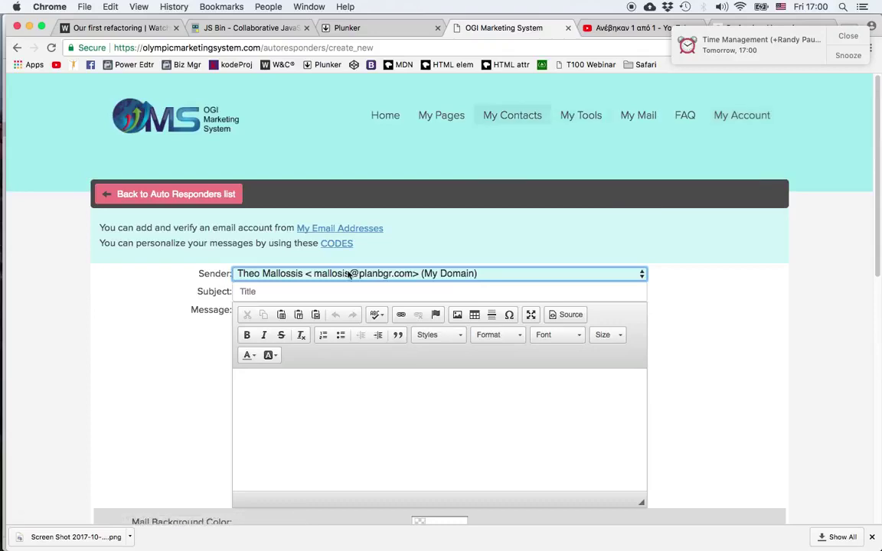
left_click(315, 295)
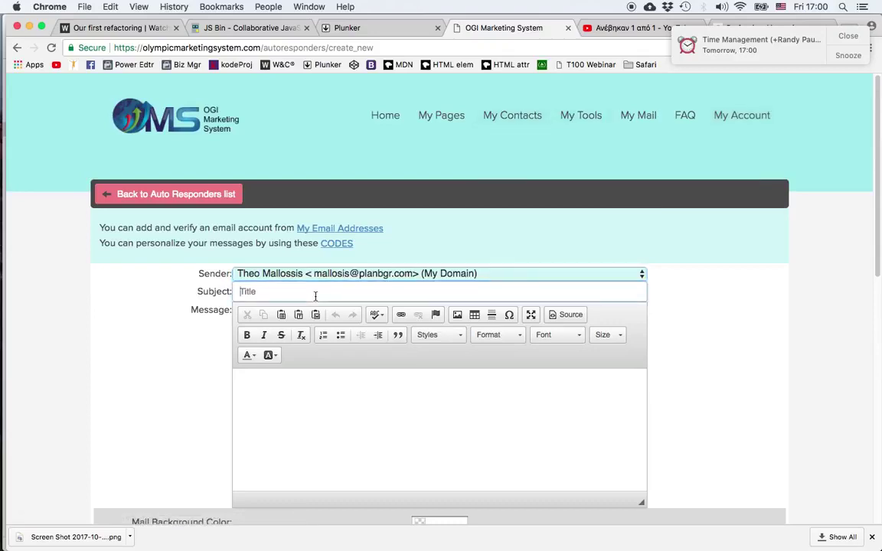
type("Welcome")
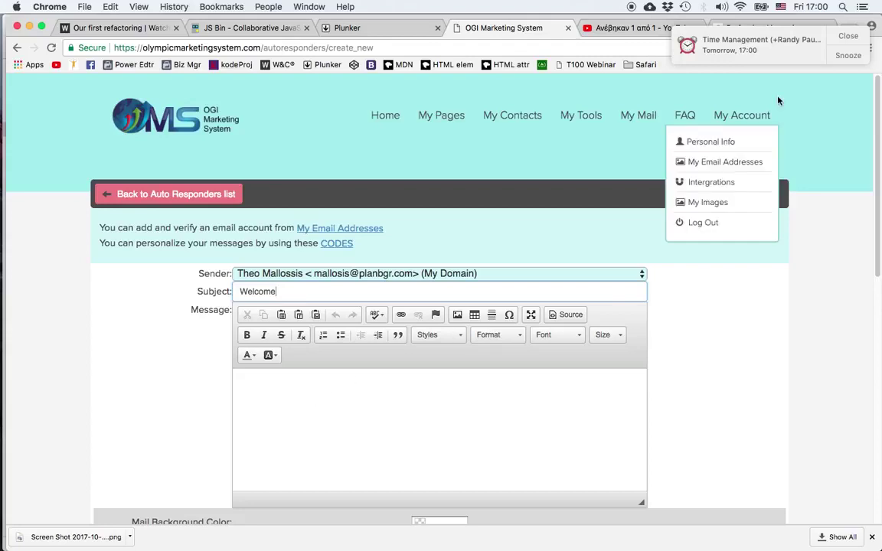
Step: Paste two lorem ipsum paragraphs from the generator into the message body
left_click(774, 23)
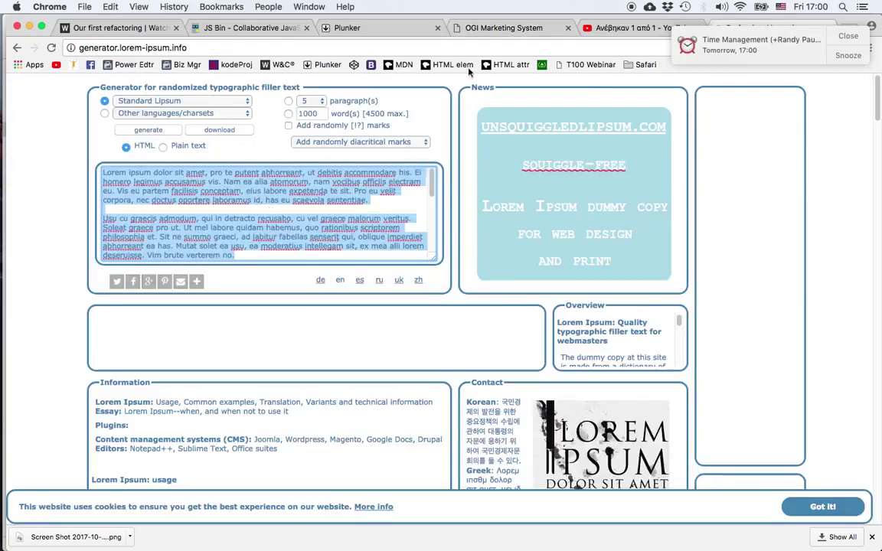
left_click(460, 27)
left_click(302, 382)
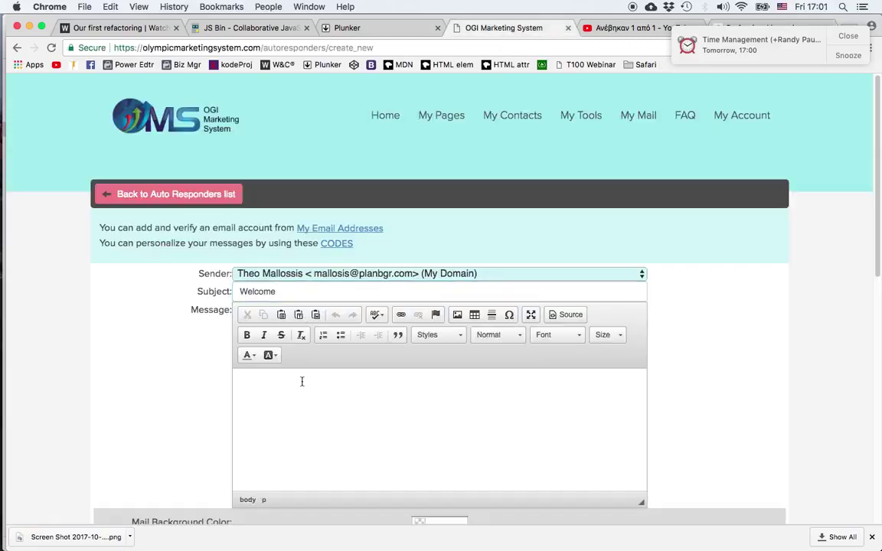
type("Lorem ipsum dolor sit amet, pro te putent abhorreant, ut debitis accommodare his. Ei homero legimus accusamus vis. Nam ea alia atomorum, nam vocibus officiis electram eu. Vis eu partem facilisis conceptam, eius labore expetenda te sit. Pro eu velit corpora, nec doctus oportere laboramus id, has eu scaevola sententiae.  Usu cu graecis admodum, qui in detracto recusabo, cu vel graece malorum veritus. Soleat graece pro ut. Ut mel labore quidam habemus, quo rationibus scriptorem philosophia et. Sit ne summo graeci, ad labitur fabellas senserit qui, oblique imperdiet abhorreant ea has. Mutat solet ea usu, ea moderatius intellegam sit, ex mea alii lorem deseruisse. Vim brute verterem no.")
scroll(700, 406, "down", 2)
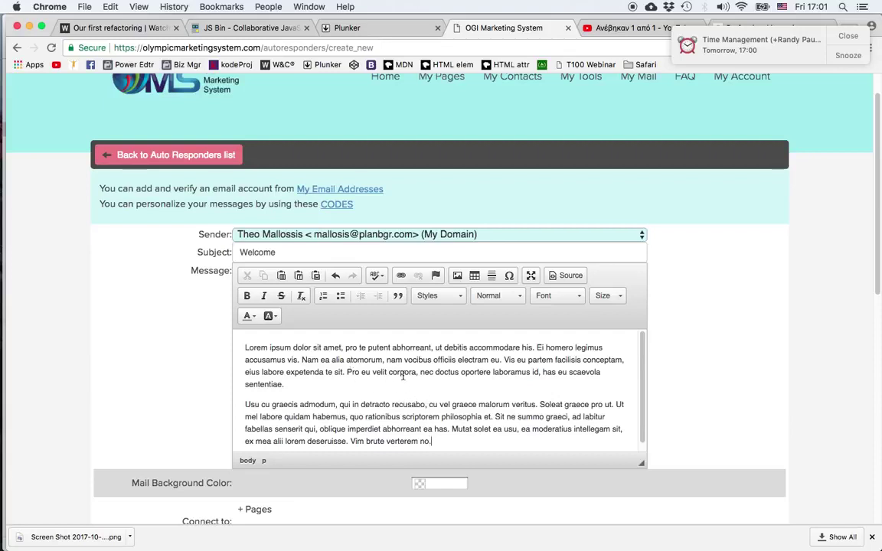
Step: Link the word 'corpora' to olympicmarketingsystem.com/prosem-7p using the address saved in TextEdit
double_click(402, 373)
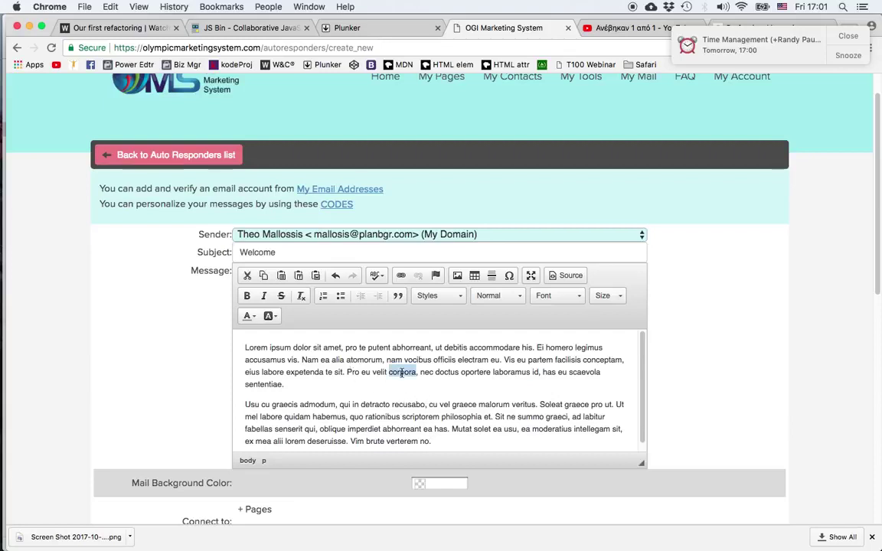
left_click(401, 276)
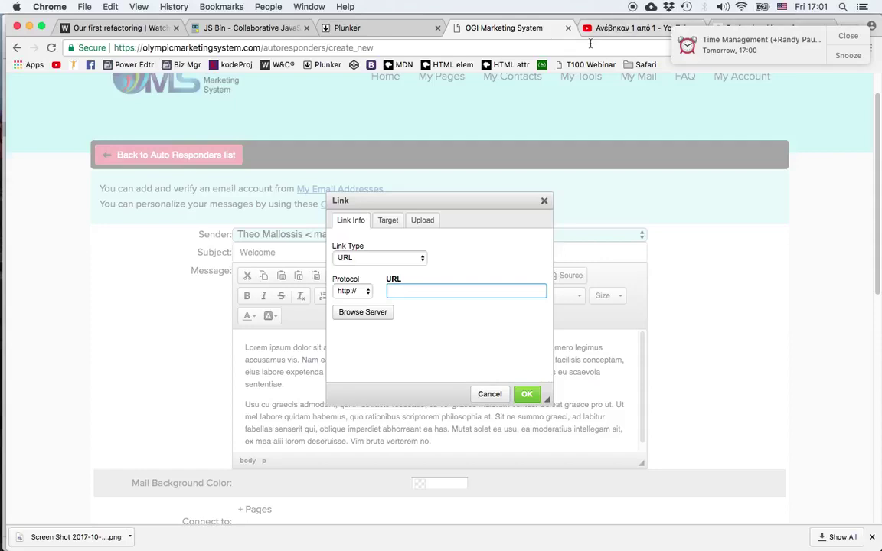
key("super+Tab")
key("super+Tab")
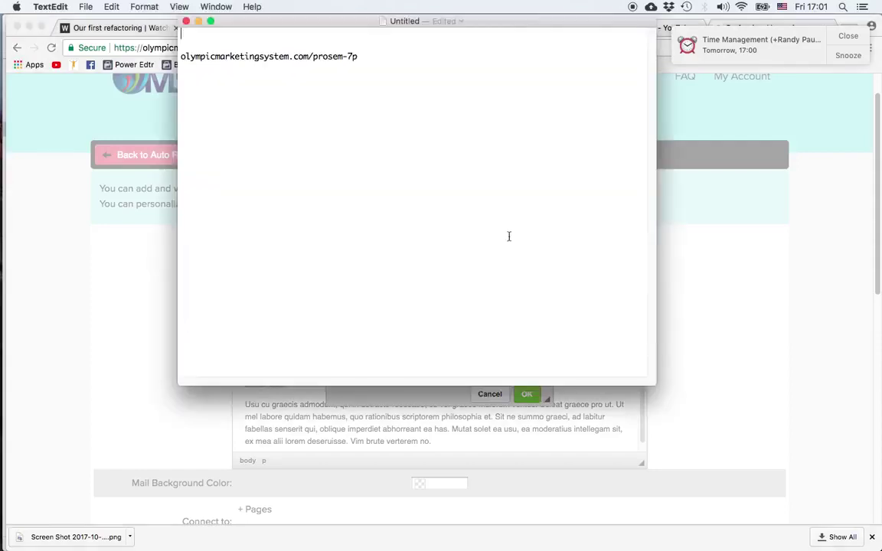
triple_click(285, 56)
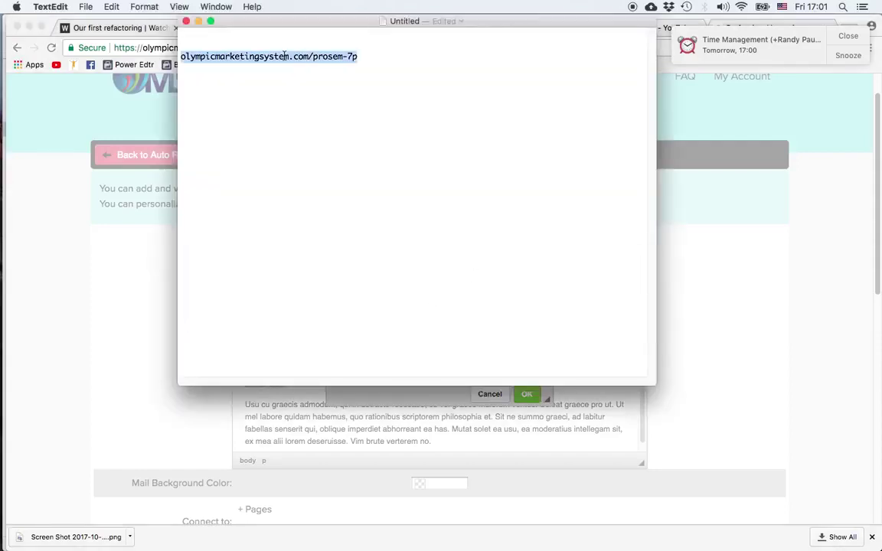
key("super+c")
left_click(52, 357)
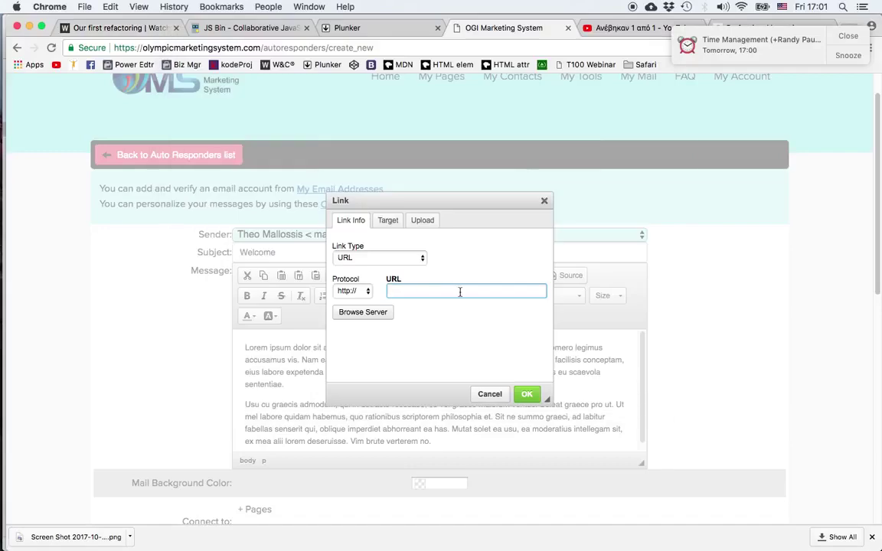
key("super+v")
left_click(527, 393)
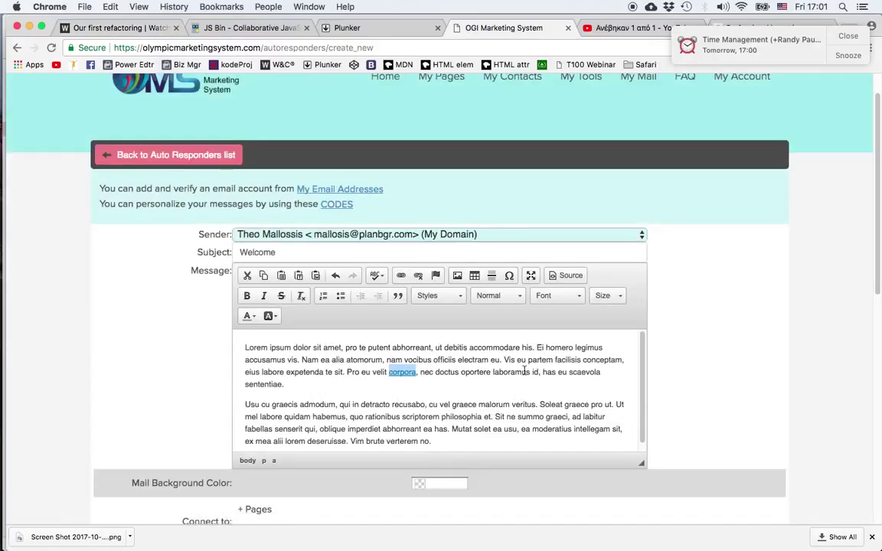
scroll(576, 366, "down", 3)
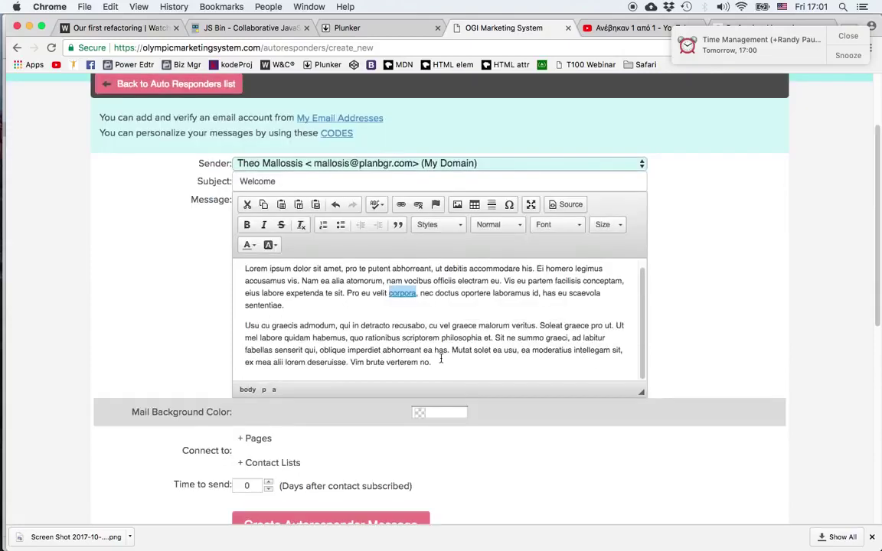
Step: Open the image dialog at the end of the message, cancelling the computer upload
left_click(441, 360)
scroll(441, 360, "down", 1)
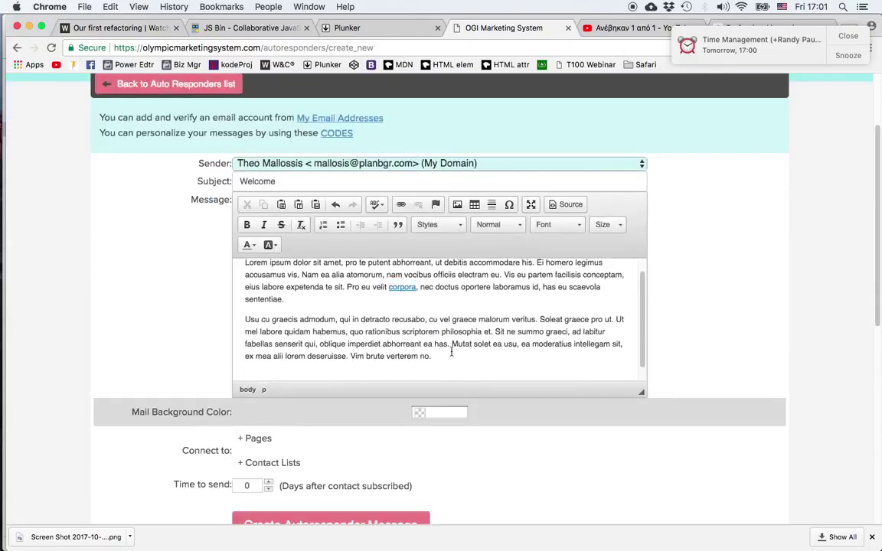
left_click(459, 205)
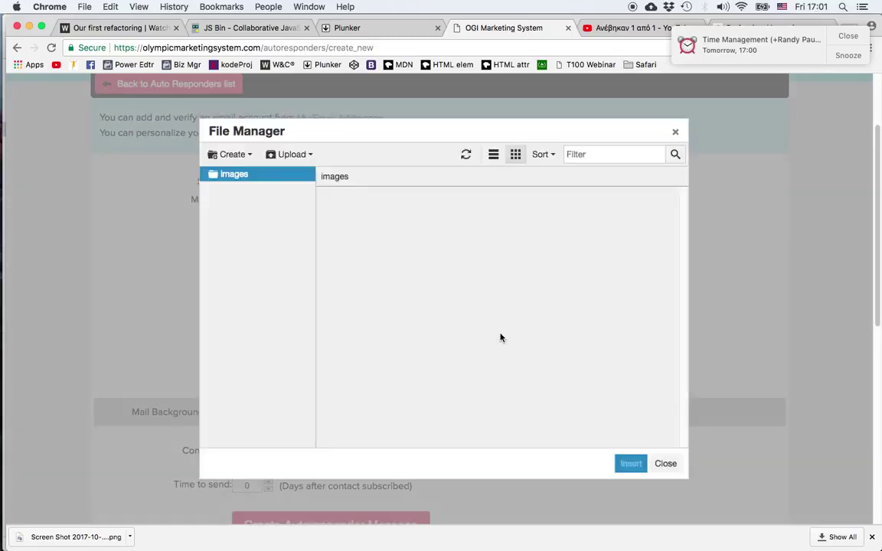
left_click(234, 154)
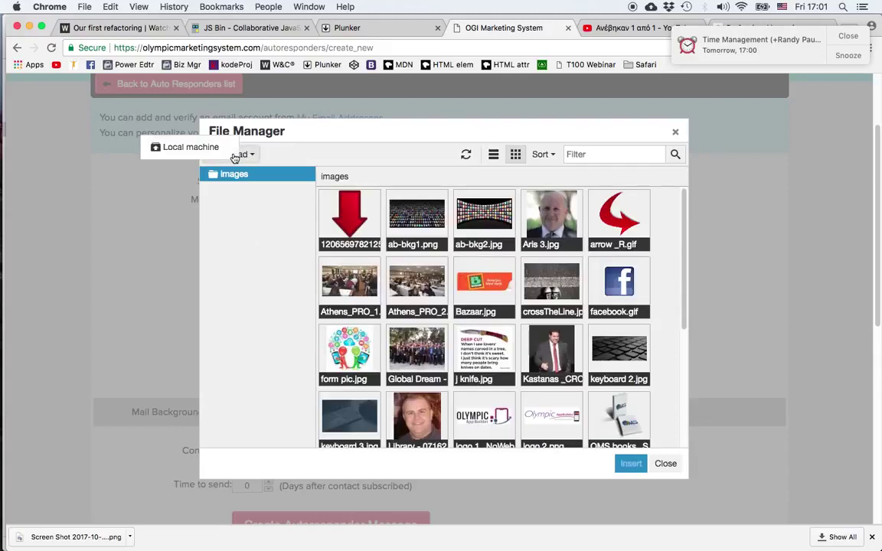
left_click(247, 177)
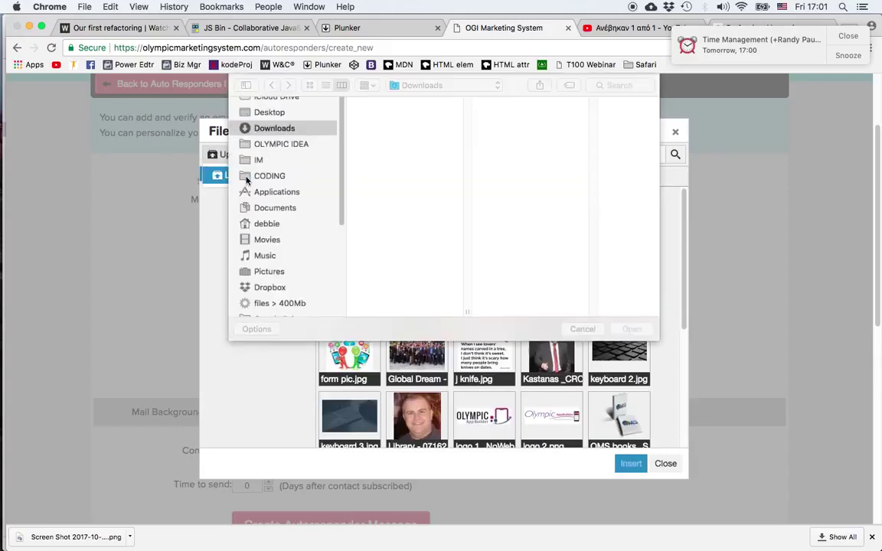
left_click(583, 328)
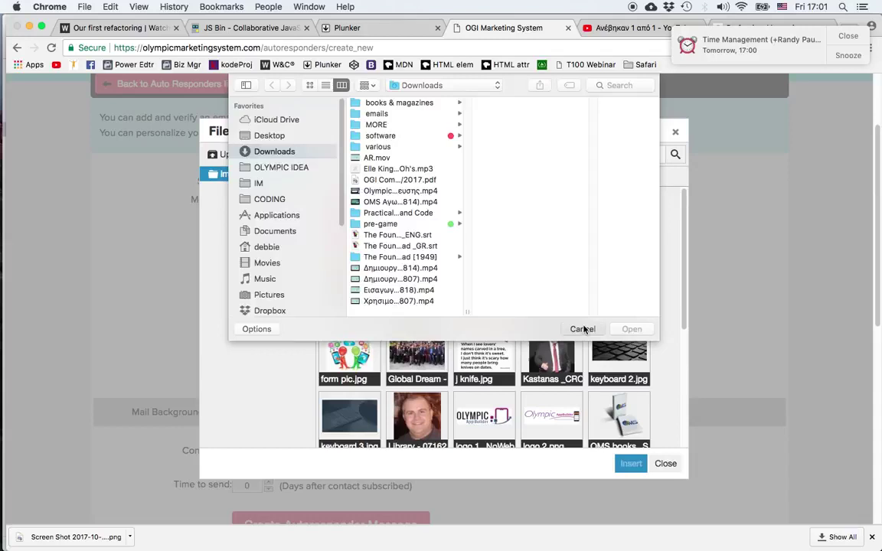
Step: Insert the Facebook image at width 150 with locked ratio, aligned right
left_click(316, 278)
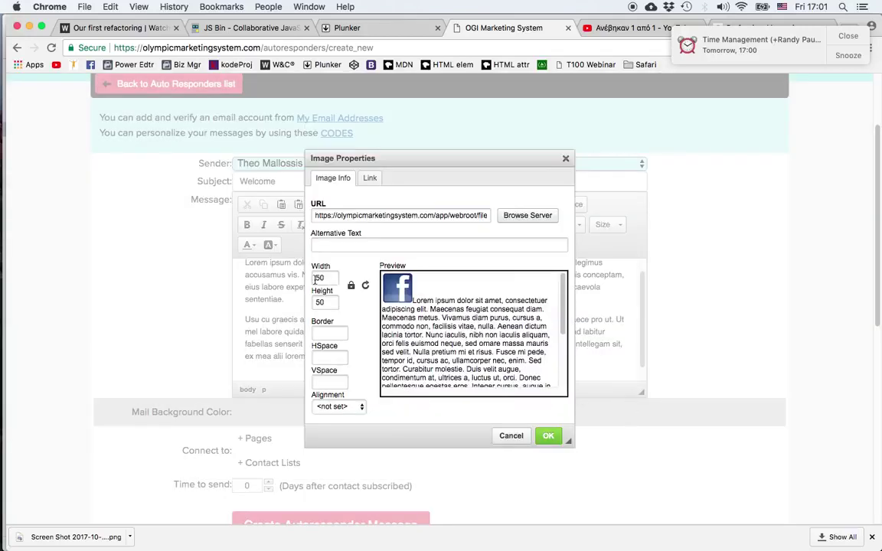
type("1")
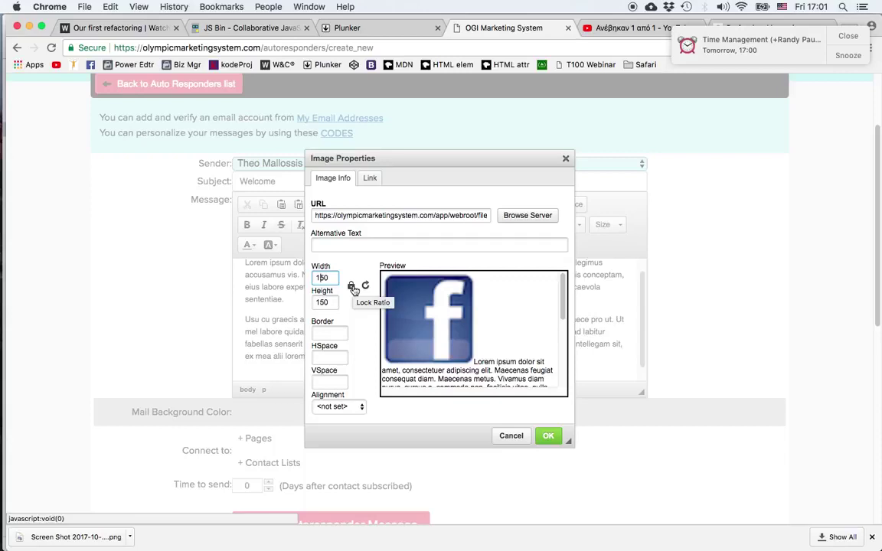
left_click(321, 407)
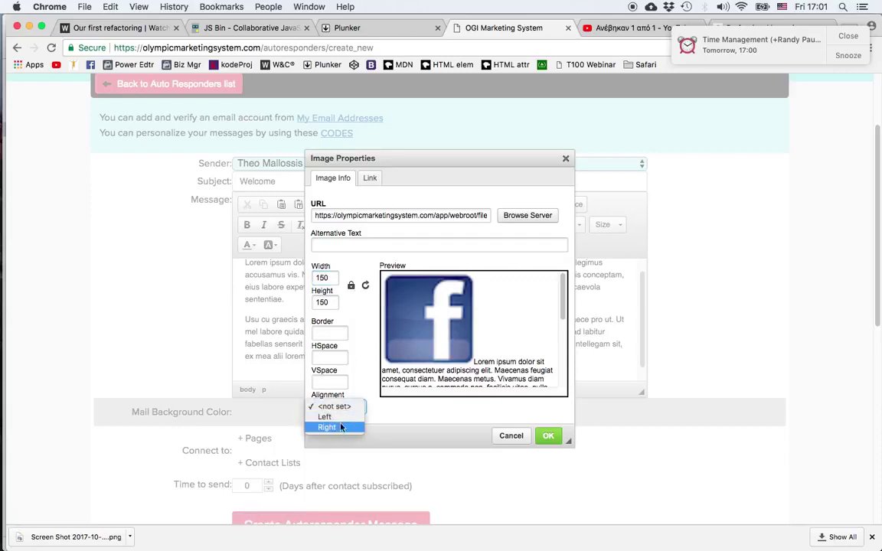
left_click(342, 428)
left_click(548, 436)
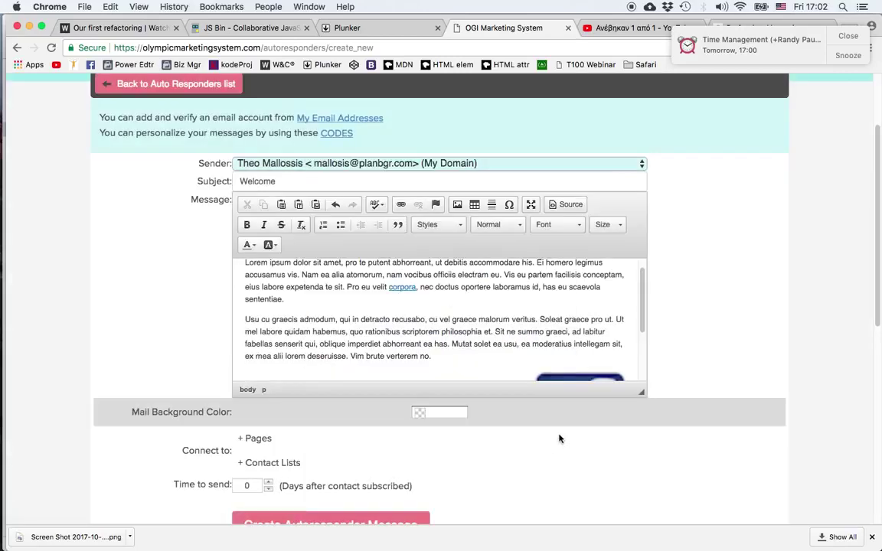
scroll(555, 344, "down", 2)
scroll(554, 339, "down", 1)
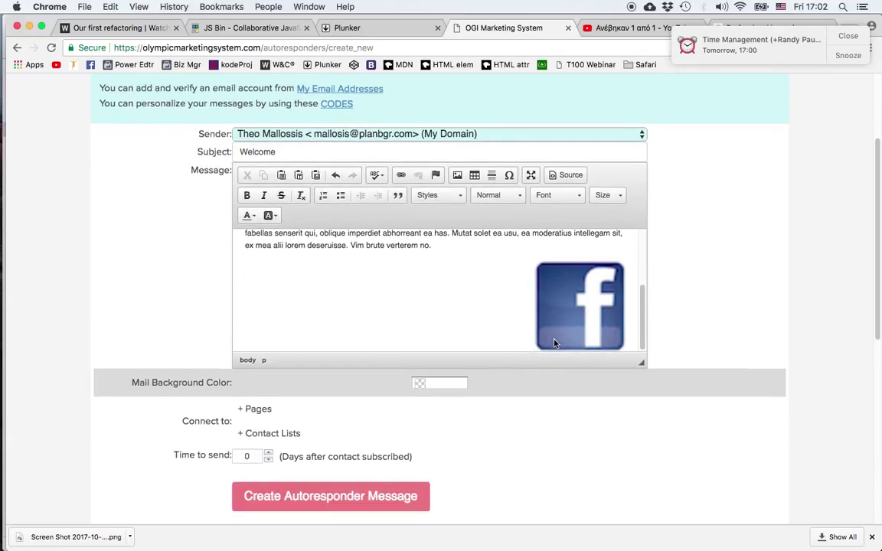
Step: Add a new first line reading 'Hello' above the Lorem ipsum text
scroll(490, 328, "up", 3)
scroll(475, 322, "up", 4)
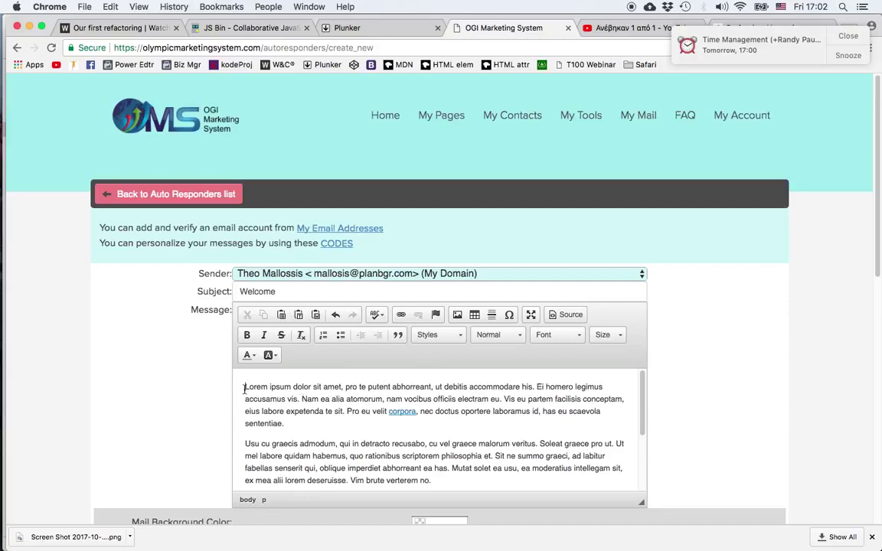
left_click(244, 389)
key("Return")
type("Hello")
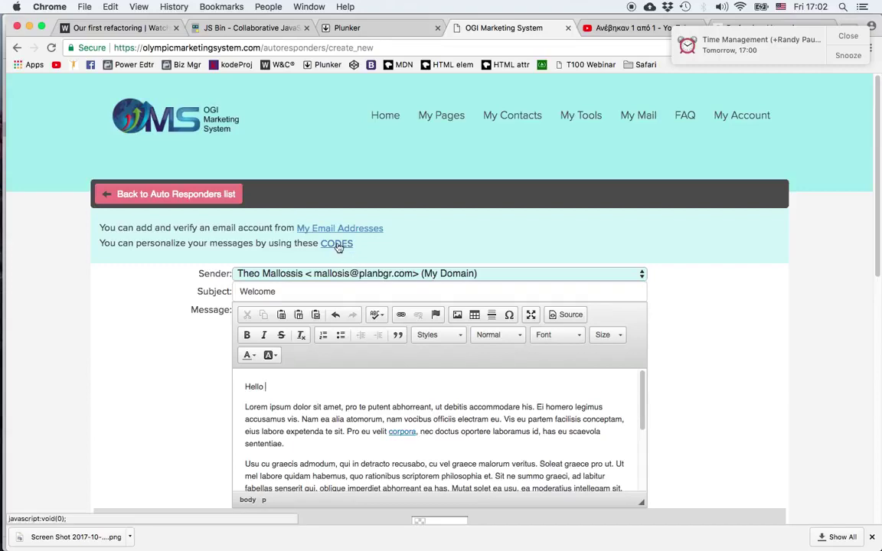
Step: Try pasting a code from the CODES list after Hello, then delete the wrongly pasted web address
left_click(337, 245)
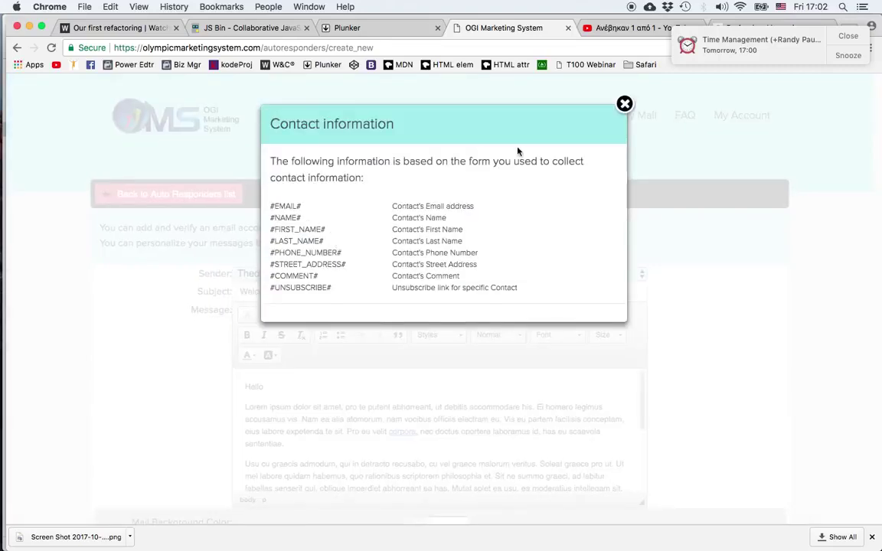
left_click(625, 105)
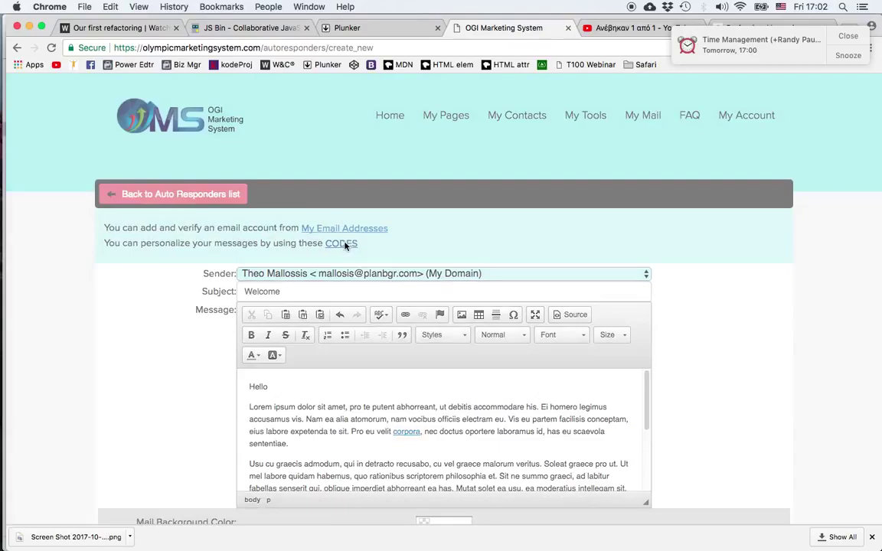
left_click(344, 245)
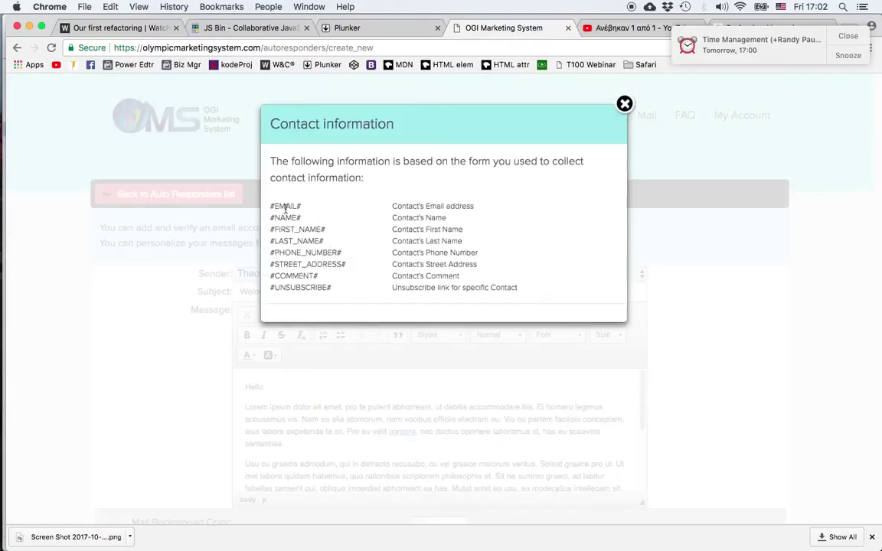
double_click(285, 206)
double_click(298, 229)
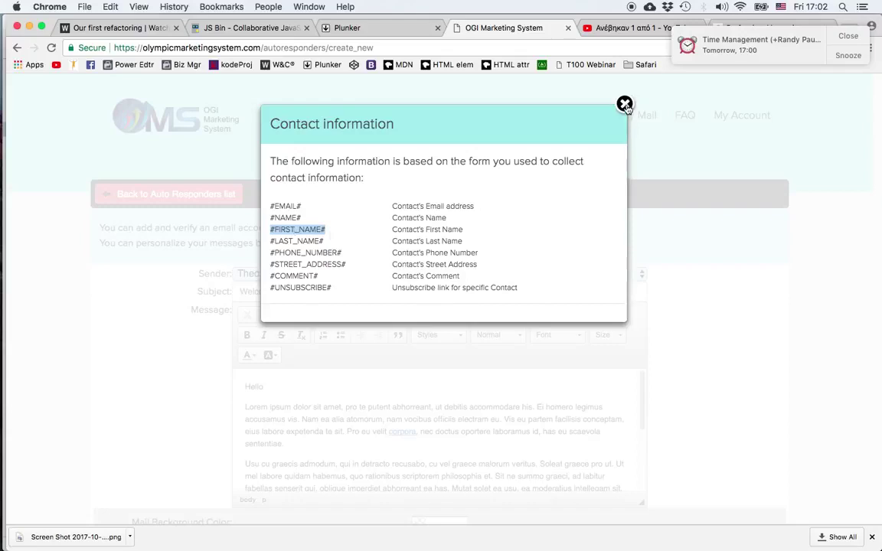
left_click(563, 94)
left_click(293, 388)
key("super+v")
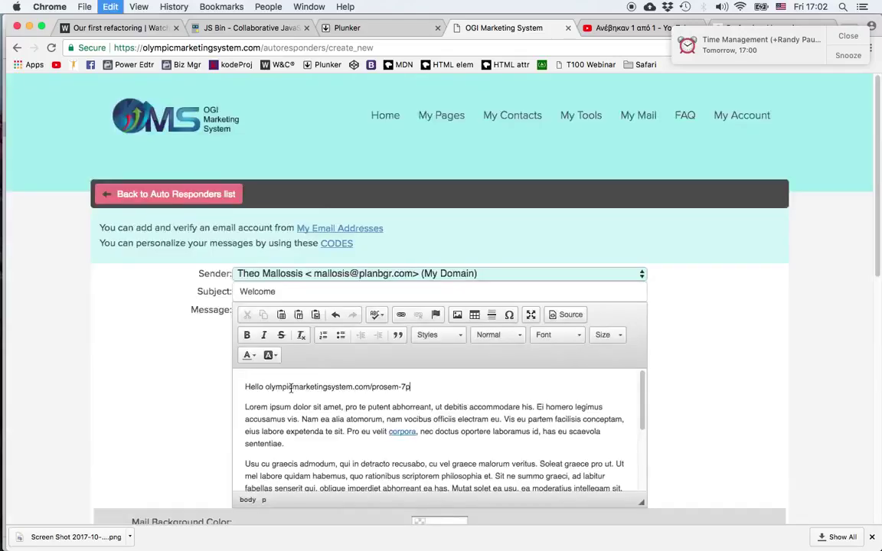
left_click_drag(412, 386, 264, 387)
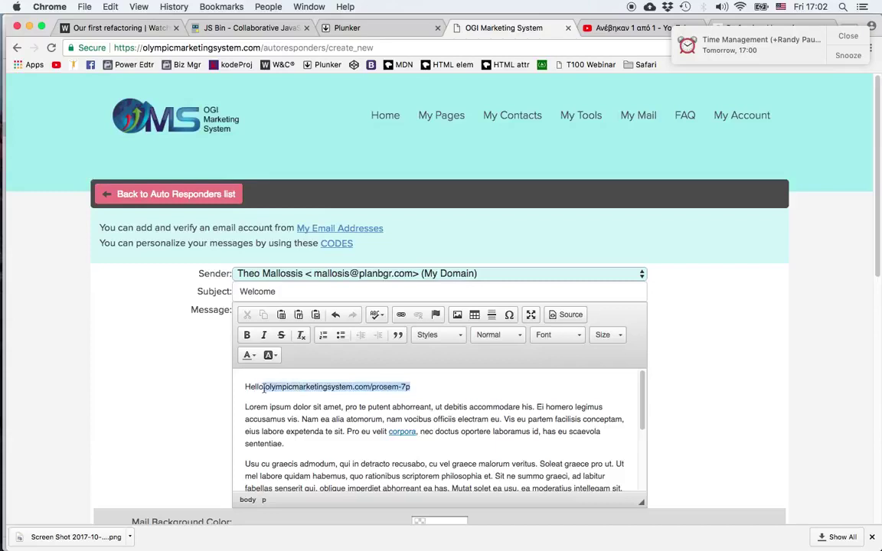
key("BackSpace")
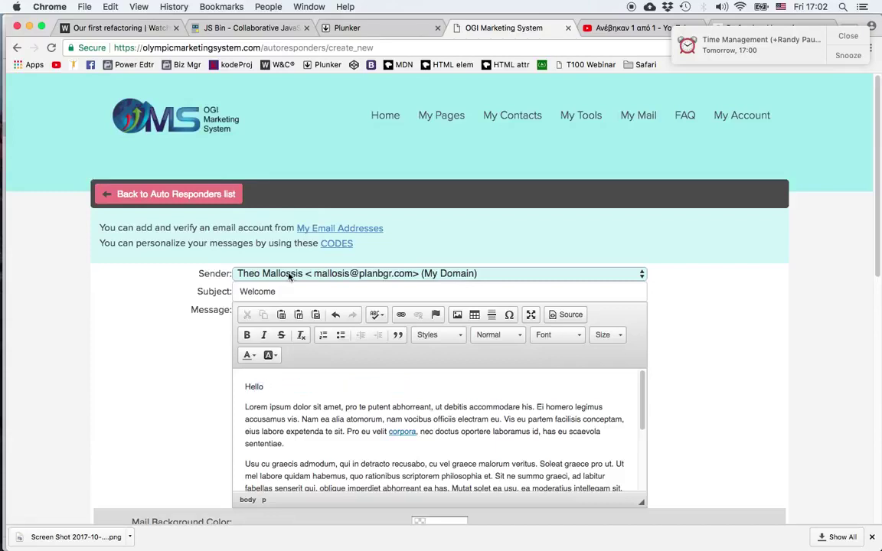
Step: Paste #FIRST_NAME# from the CODES list so the greeting reads 'Hello #FIRST_NAME#'
left_click(329, 243)
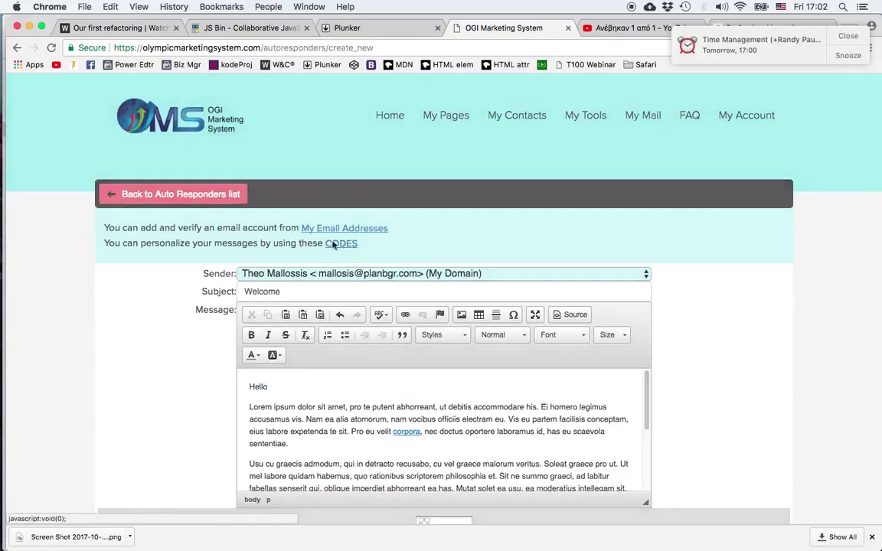
left_click(323, 230)
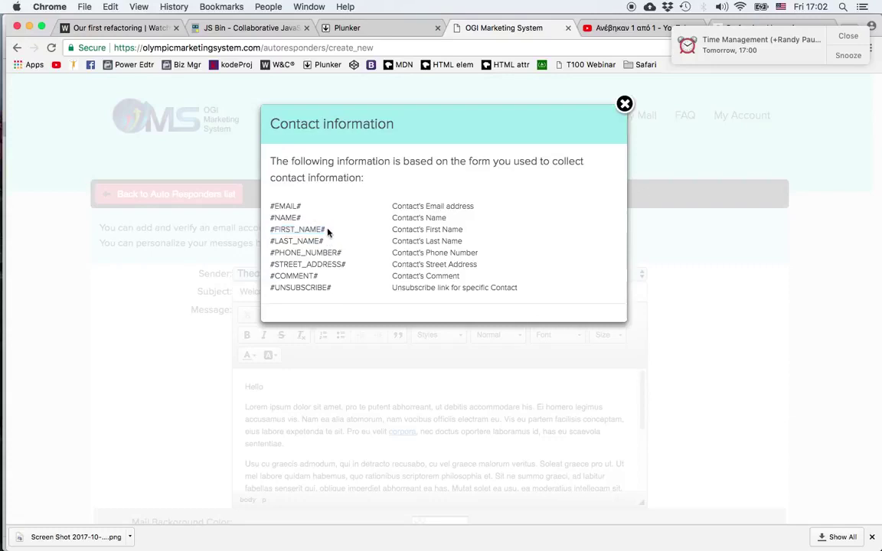
left_click(306, 229)
key("ctrl+c")
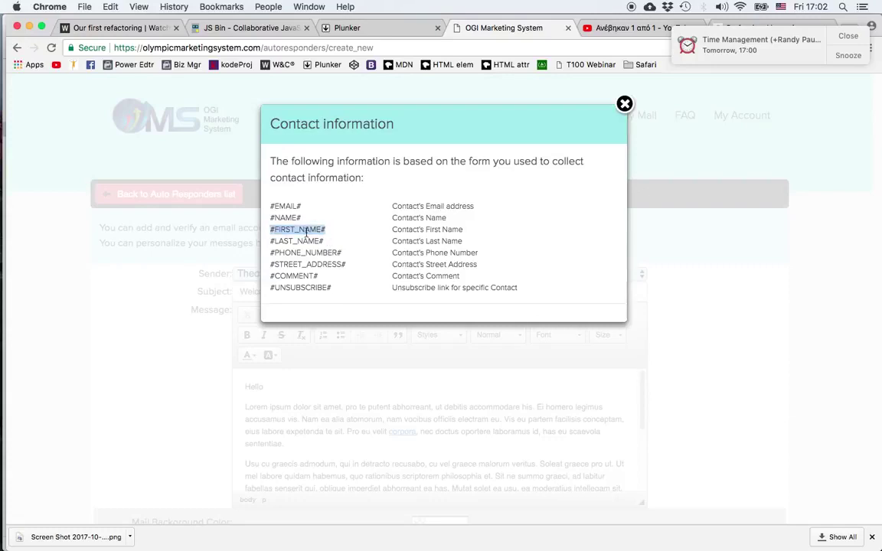
left_click(276, 387)
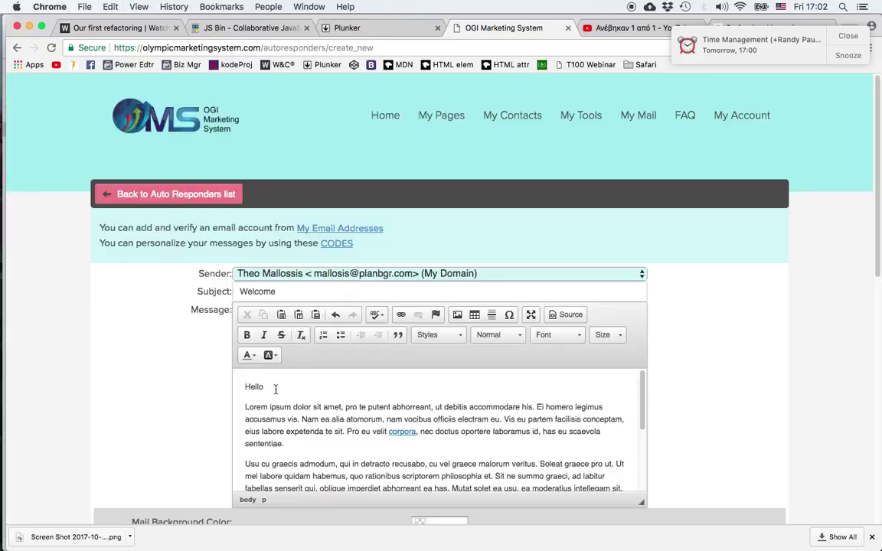
key("ctrl+v")
left_click(257, 409)
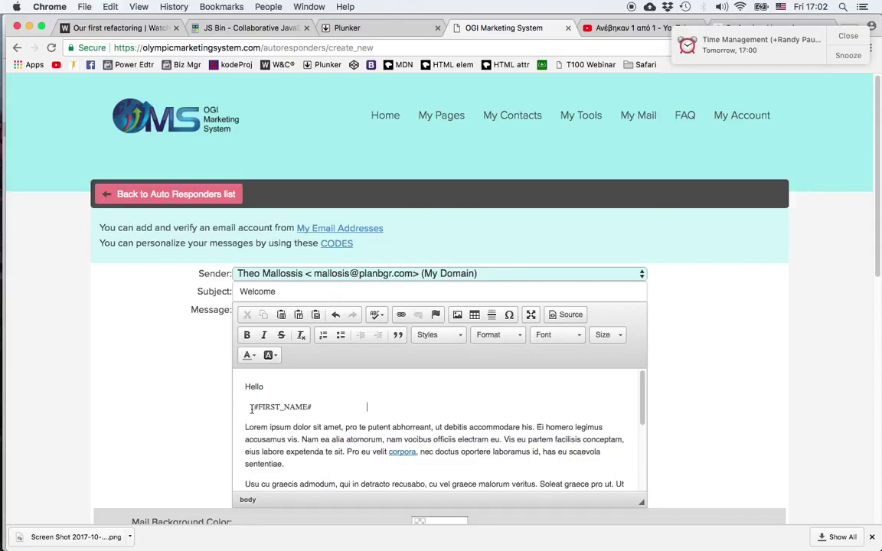
key("BackSpace")
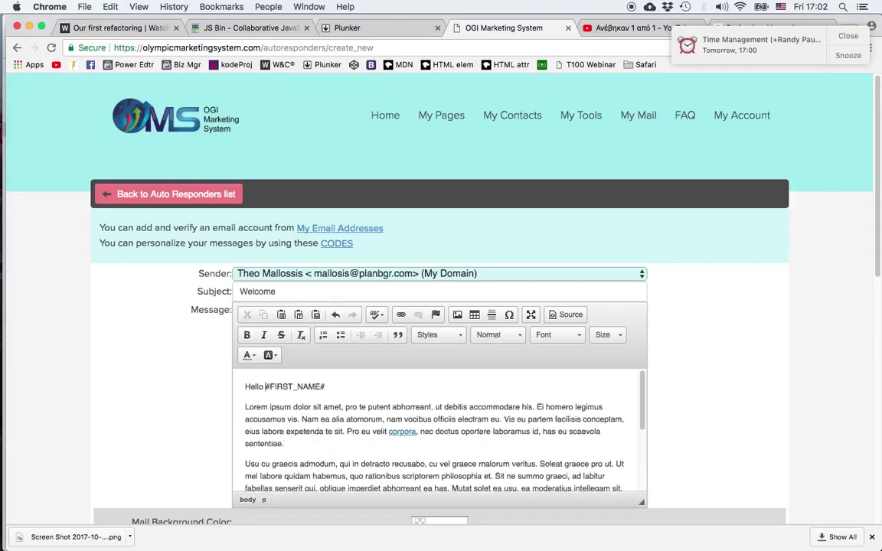
scroll(670, 296, "down", 5)
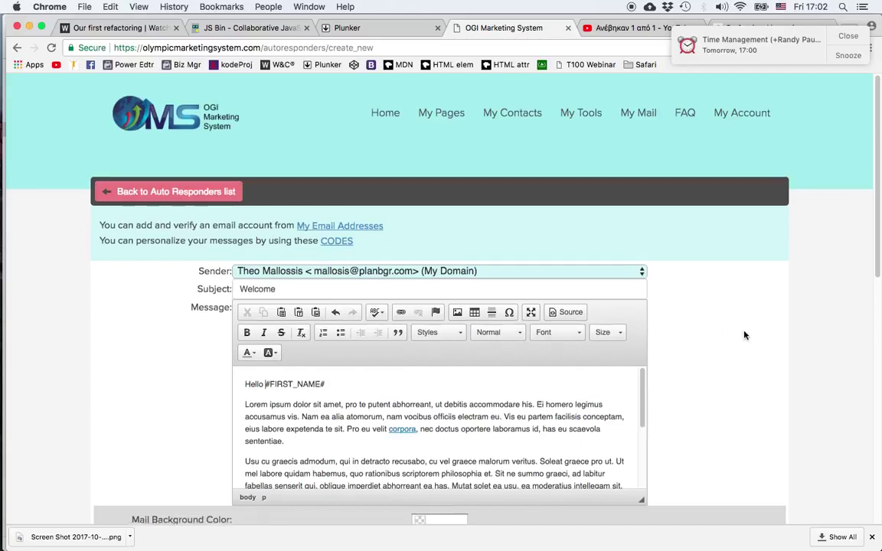
Step: Connect the autoresponder to the team100imweb-LP1 page
left_click_drag(642, 242, 654, 317)
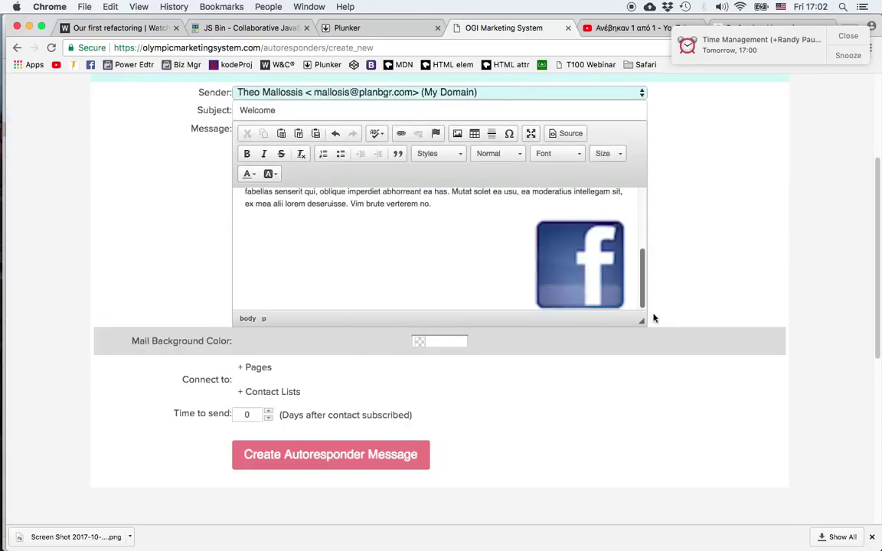
left_click(251, 371)
scroll(394, 396, "down", 15)
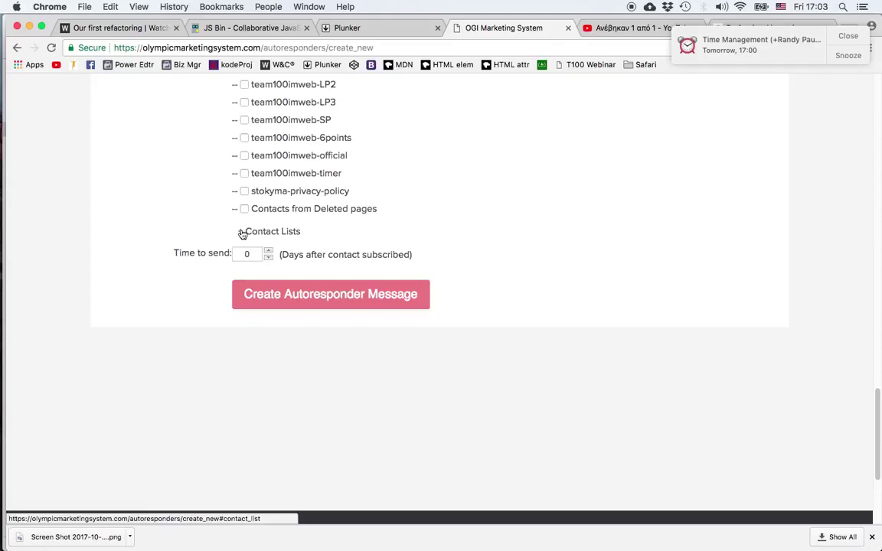
left_click(245, 232)
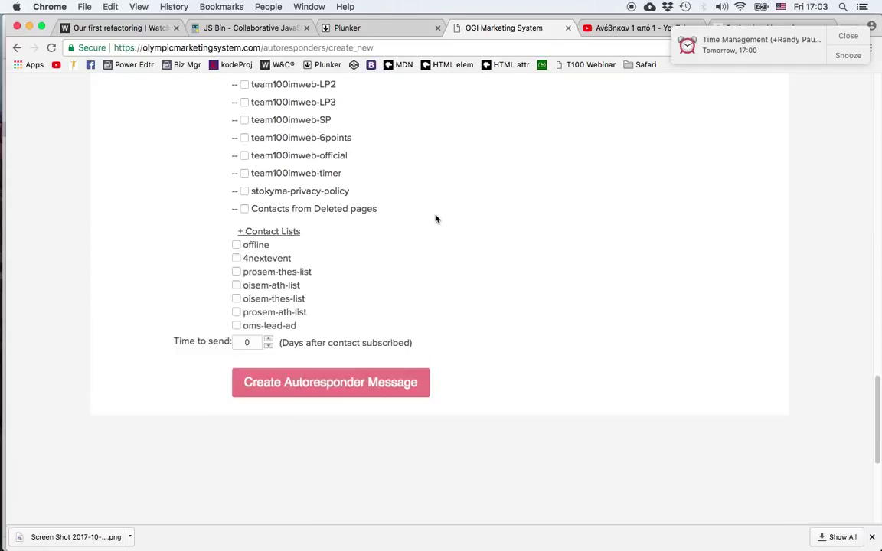
scroll(484, 262, "up", 2)
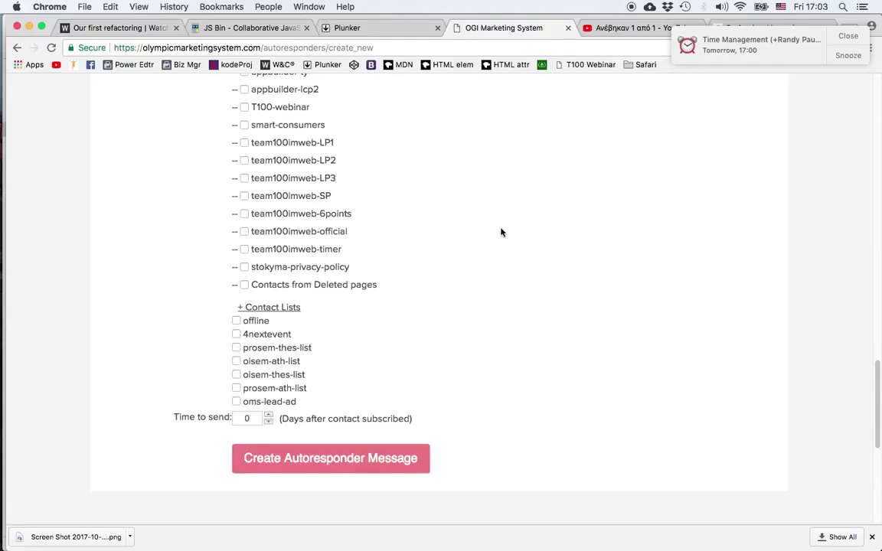
left_click(245, 143)
left_click(244, 143)
scroll(456, 241, "down", 2)
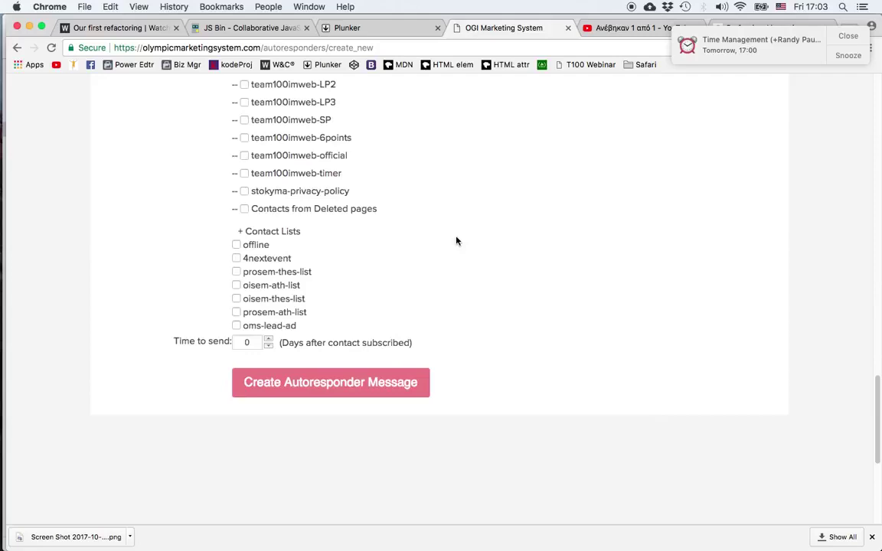
Step: Set sending to 3 days after subscription and create the autoresponder message
left_click(269, 340)
left_click(269, 340)
left_click(269, 340)
left_click(345, 387)
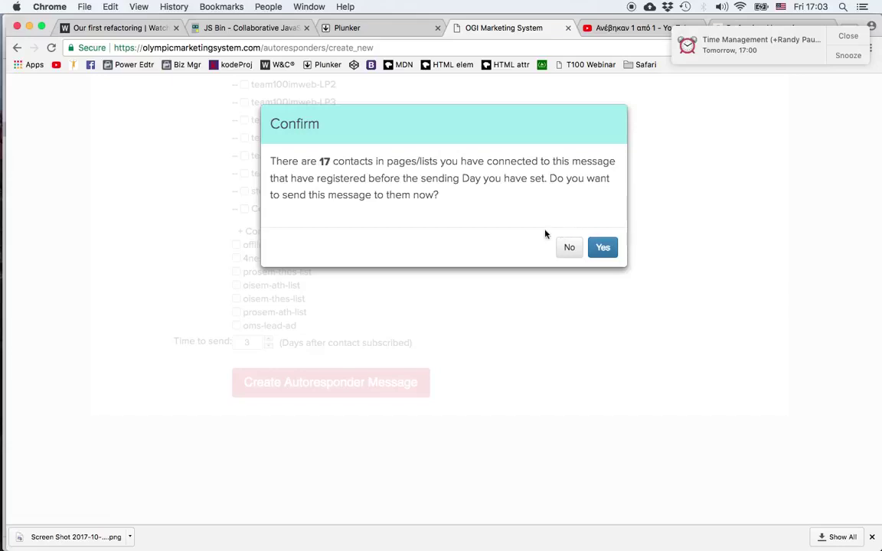
Step: Decline sending the Welcome message to the 17 earlier-registered contacts
left_click(570, 248)
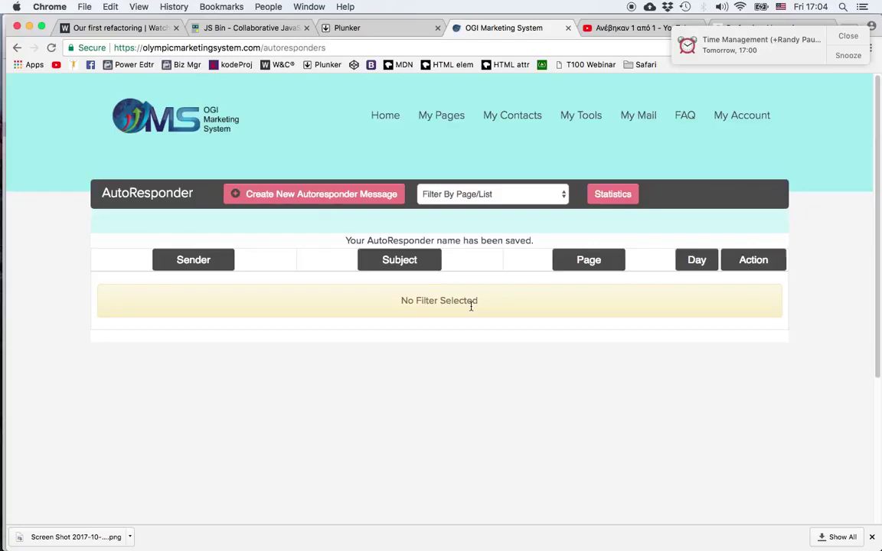
Step: Filter the AutoResponder list to team100imweb-LP1 and choose Delete on the day-3 Welcome row
left_click(502, 197)
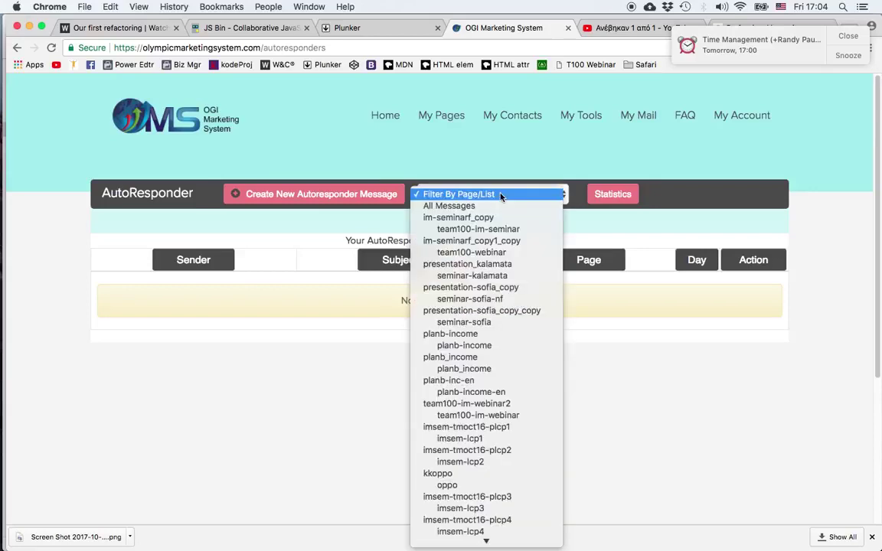
scroll(502, 197, "down", 10)
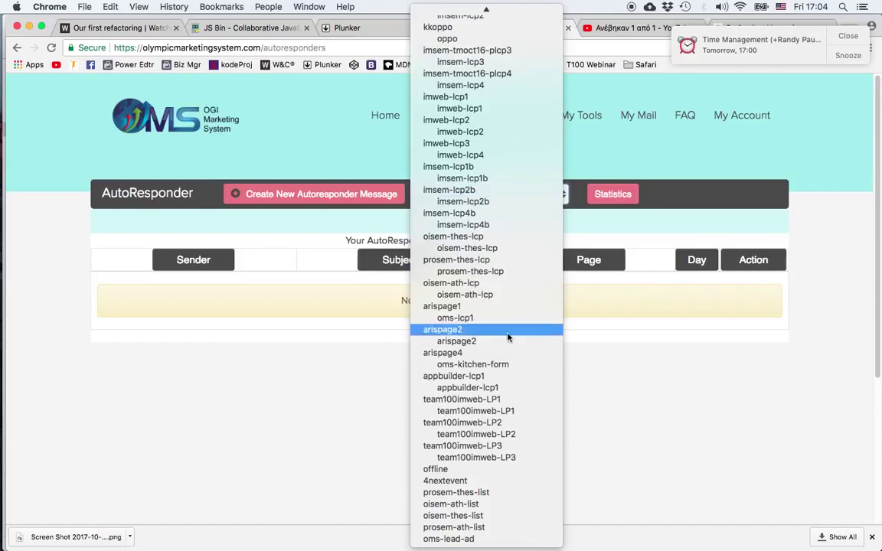
left_click(522, 414)
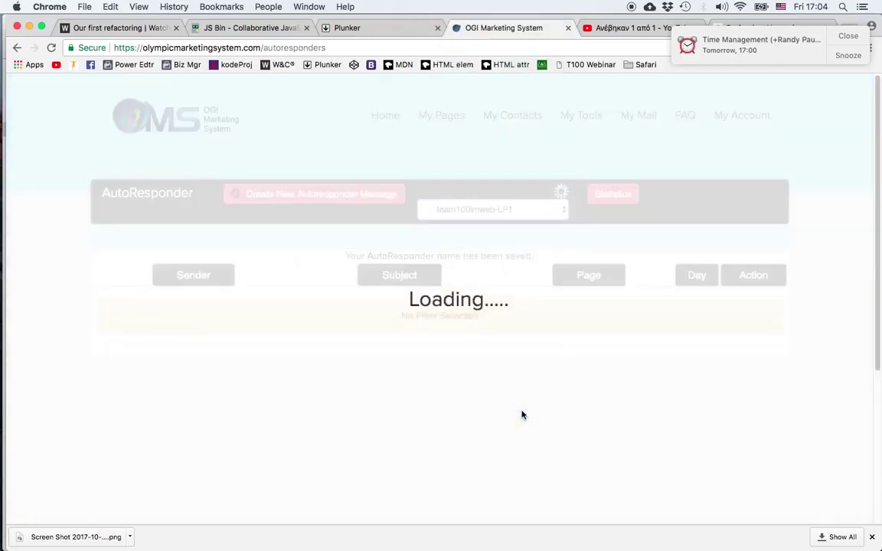
scroll(824, 290, "down", 1)
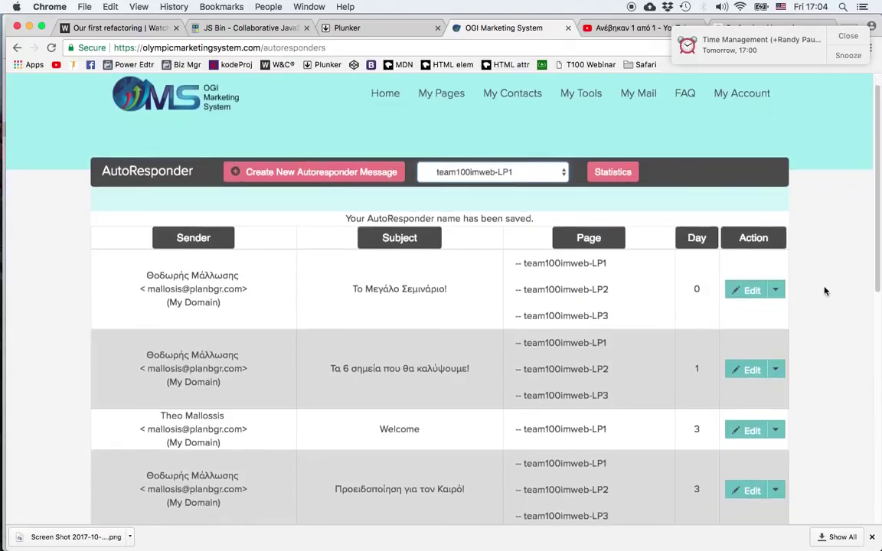
scroll(825, 291, "down", 6)
scroll(825, 291, "up", 1)
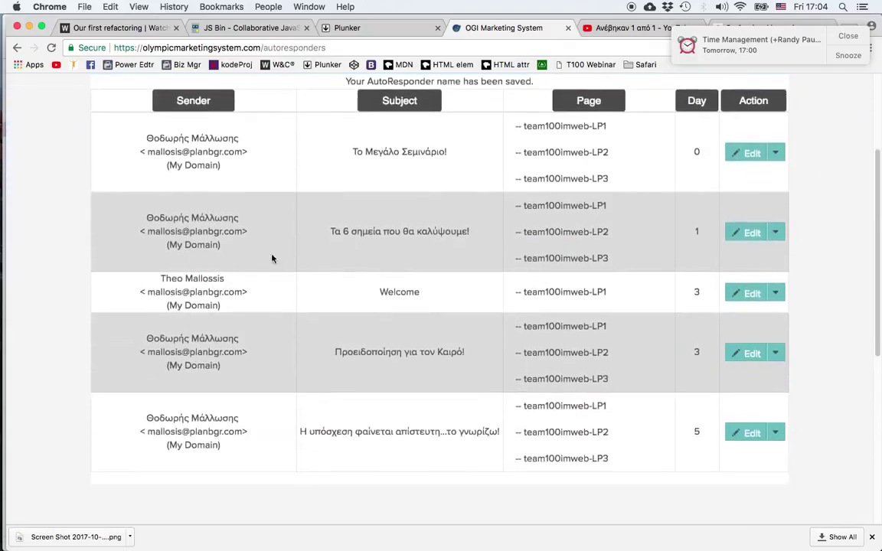
mouse_move(727, 296)
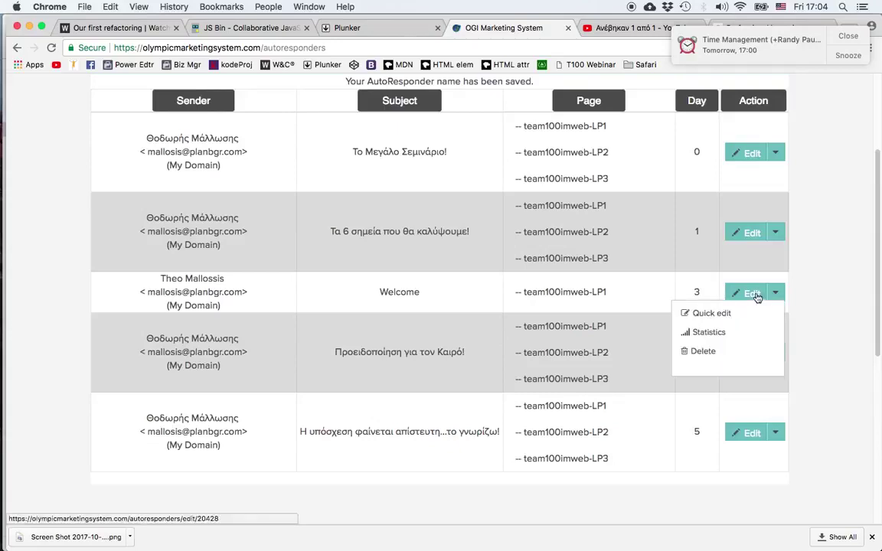
left_click(703, 351)
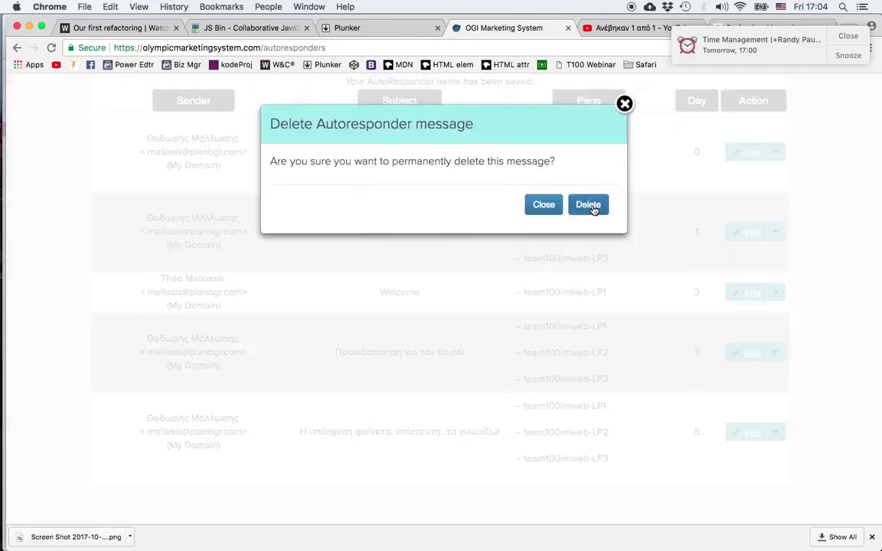
Step: Confirm deleting Welcome, peek at Quick edit for Το Μεγάλο Σεμινάριο!, then open its statistics
left_click(590, 204)
mouse_move(762, 297)
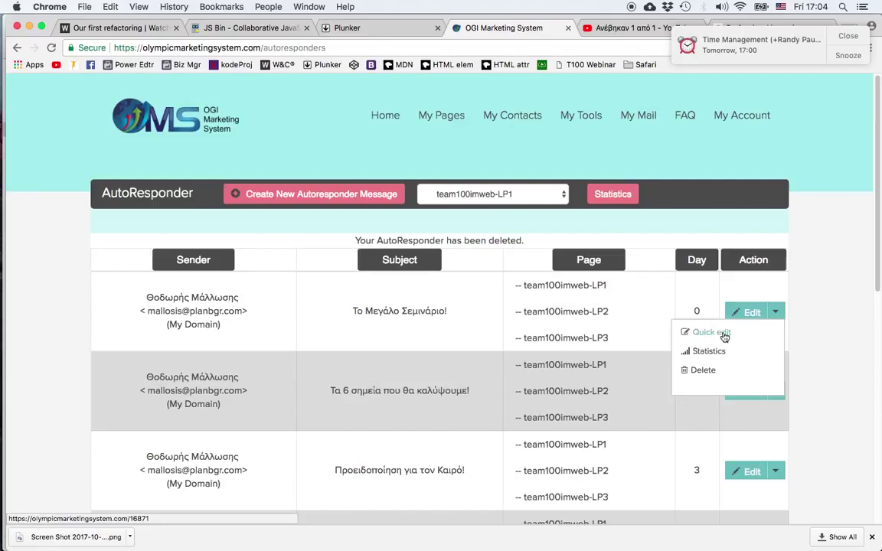
left_click(720, 333)
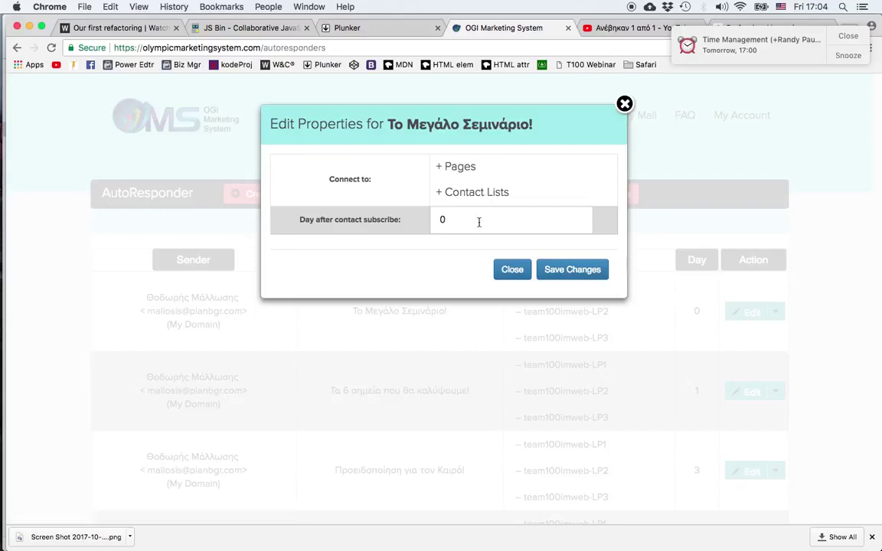
left_click(624, 105)
left_click(749, 312)
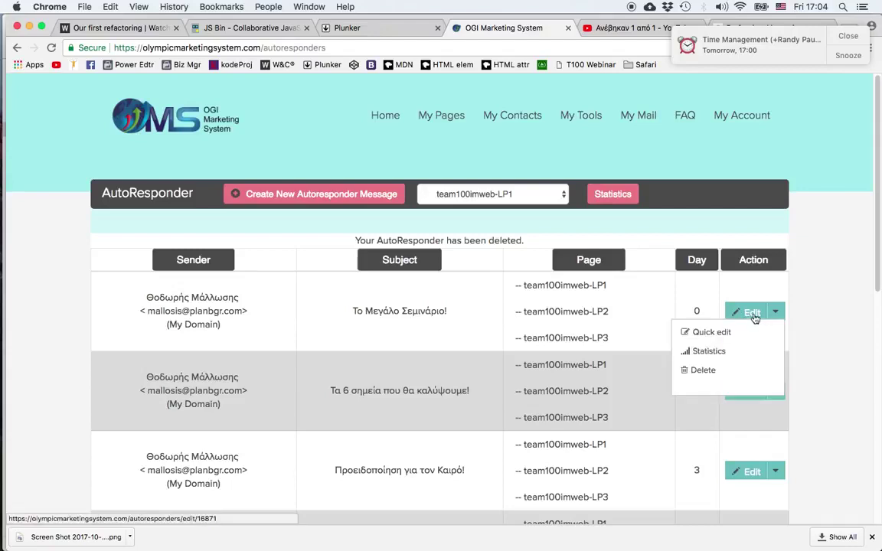
left_click(718, 353)
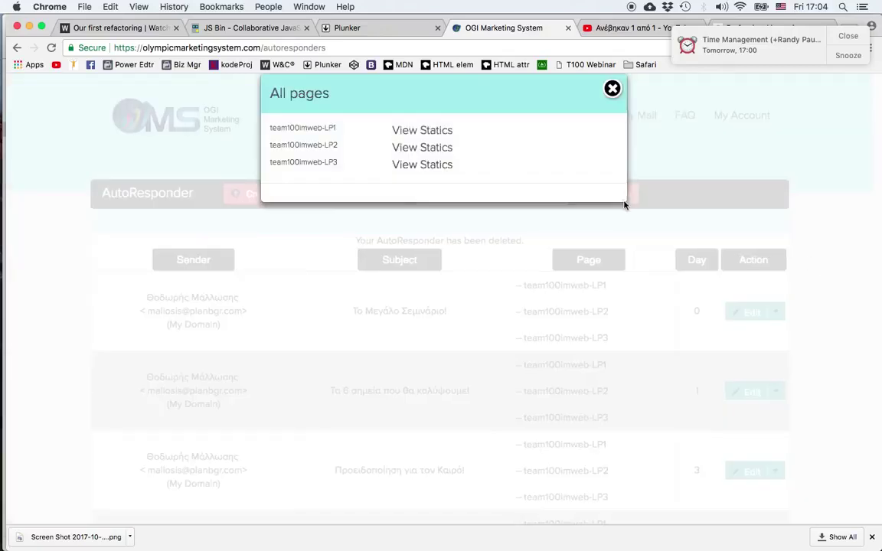
Step: View team100imweb-LP1 statistics: 17 sent, 10 opened (58.82%), 0 clicked
left_click(438, 134)
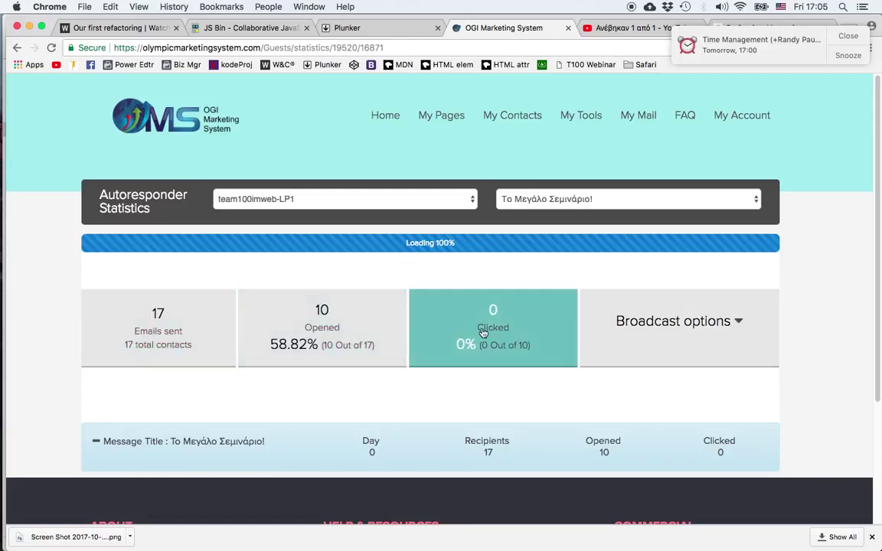
Step: Expand the recipients list for 'Το Μεγάλο Σεμινάριο!' showing all 17 contacts' open status and times
scroll(487, 339, "down", 1)
scroll(487, 339, "down", 2)
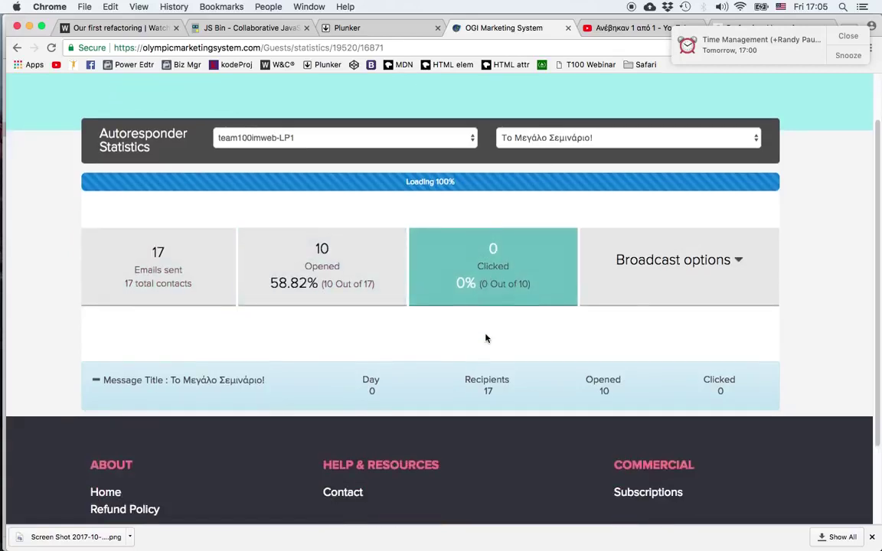
left_click(195, 380)
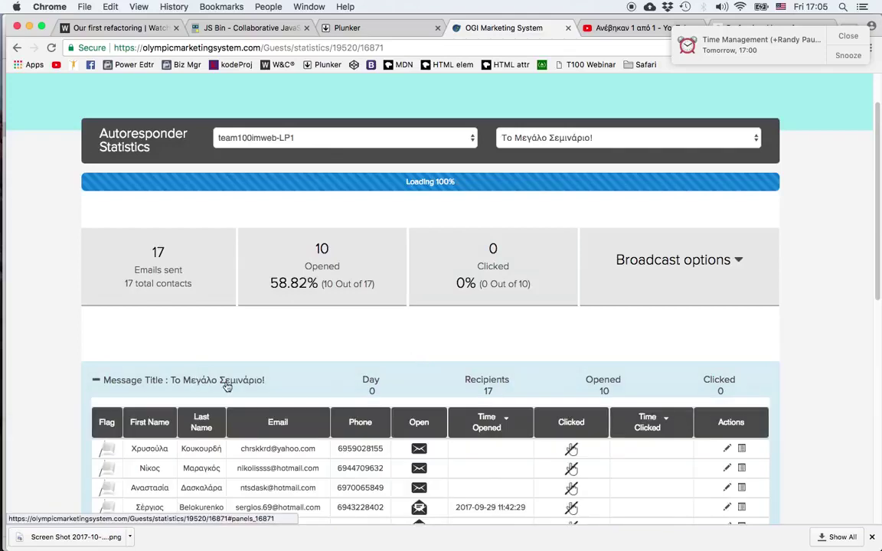
scroll(226, 387, "down", 4)
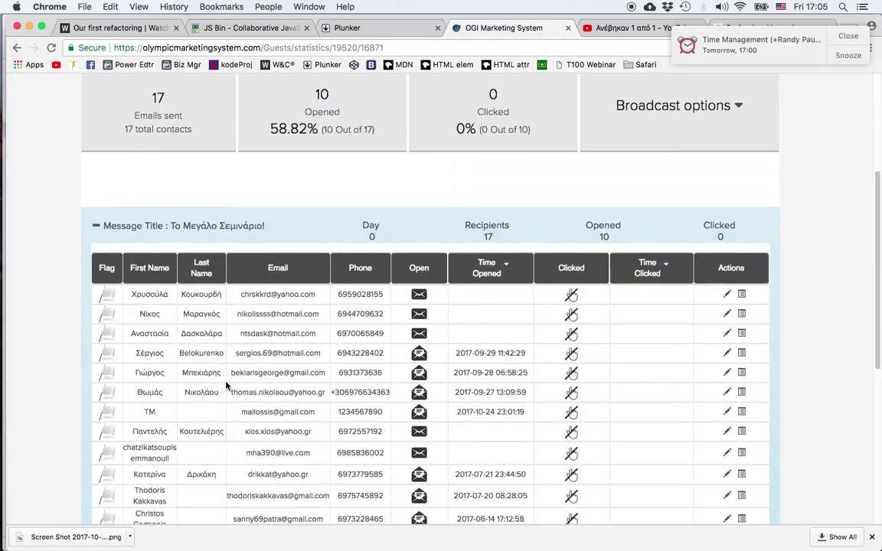
scroll(226, 387, "down", 5)
scroll(247, 361, "up", 4)
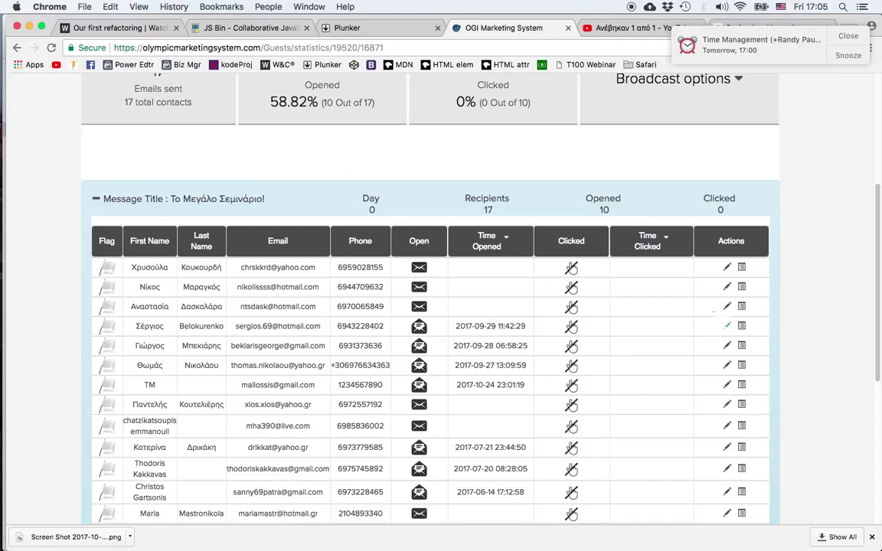
Step: View the first recipient's contact details unchanged, open their email history, then return to the statistics
left_click(728, 267)
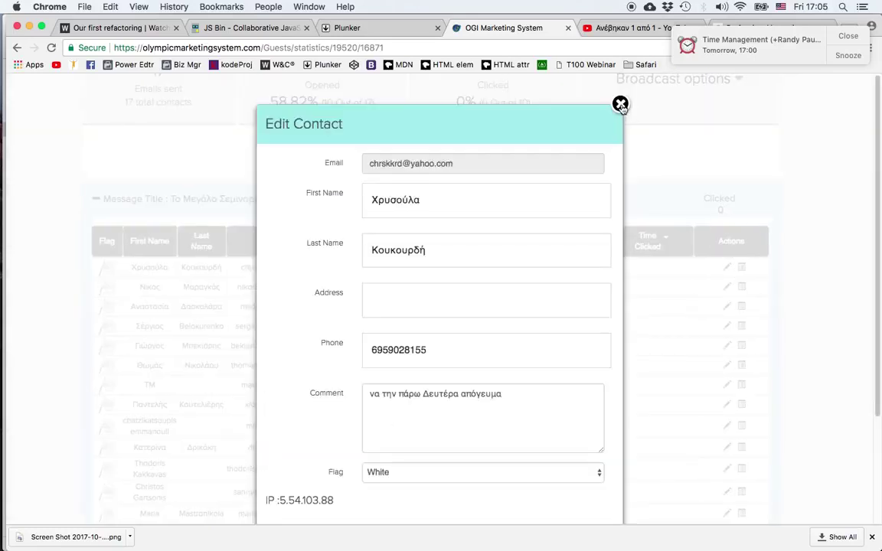
left_click(621, 105)
left_click(742, 271)
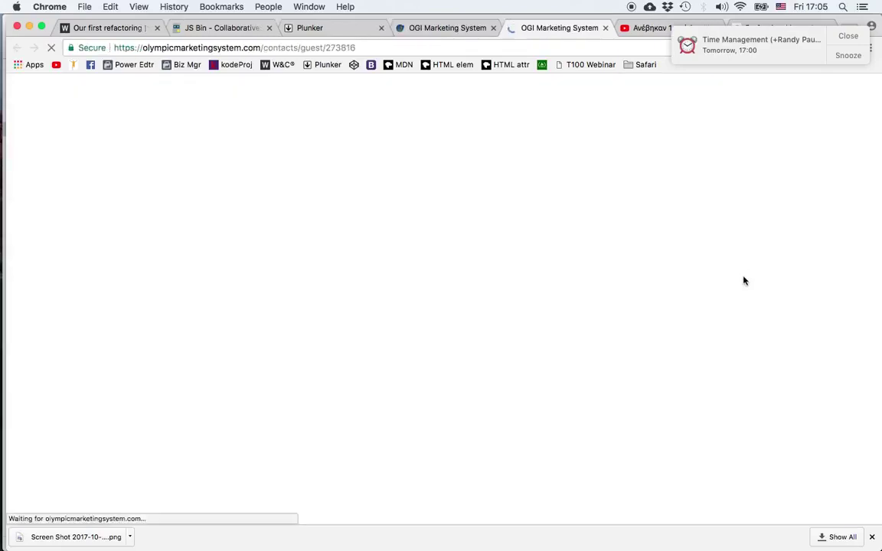
scroll(645, 292, "down", 8)
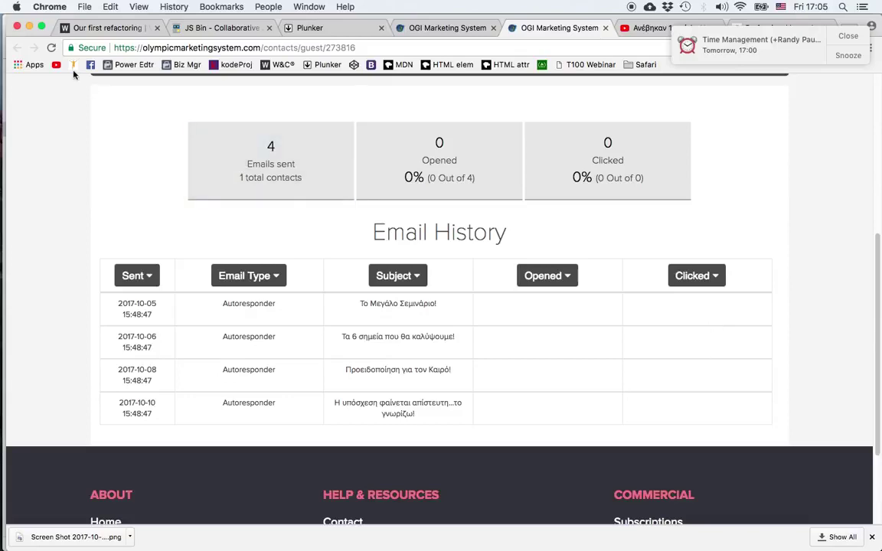
left_click(467, 28)
scroll(592, 230, "up", 5)
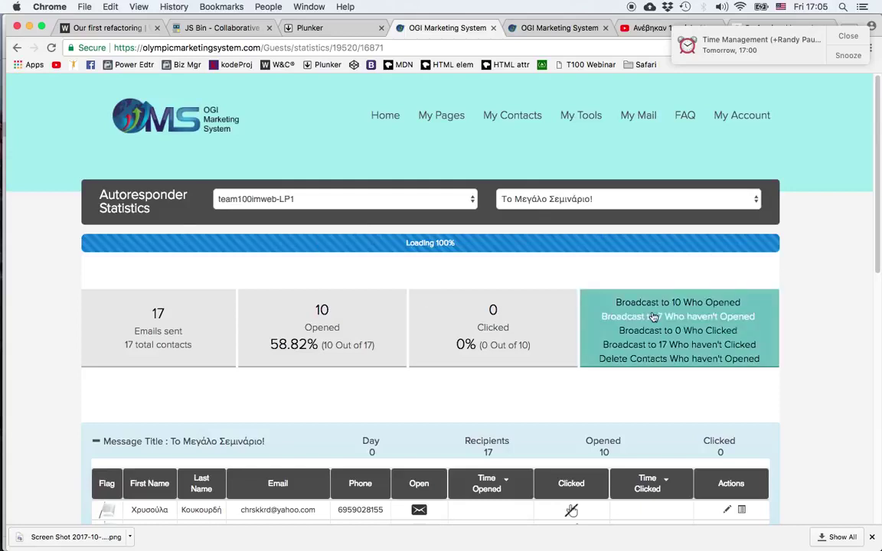
mouse_move(719, 300)
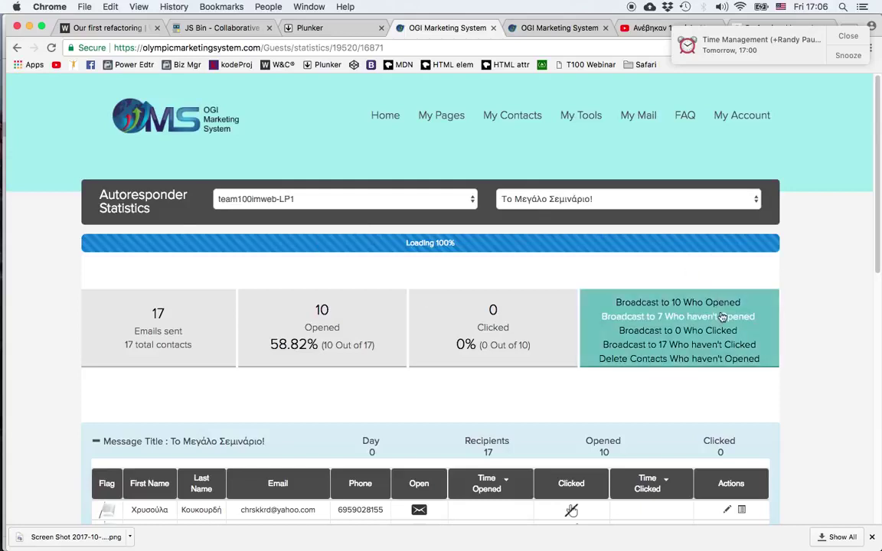